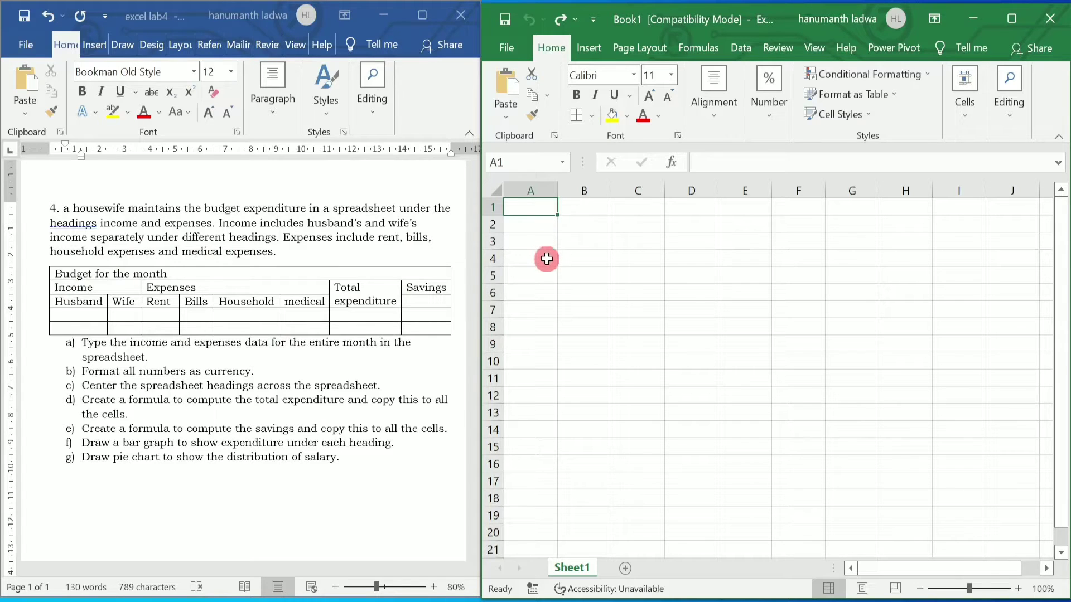
Step: Enter the title 'budget for the month' in A1, then income, expenses, total expenditure and savings in row 2
type("budget ")
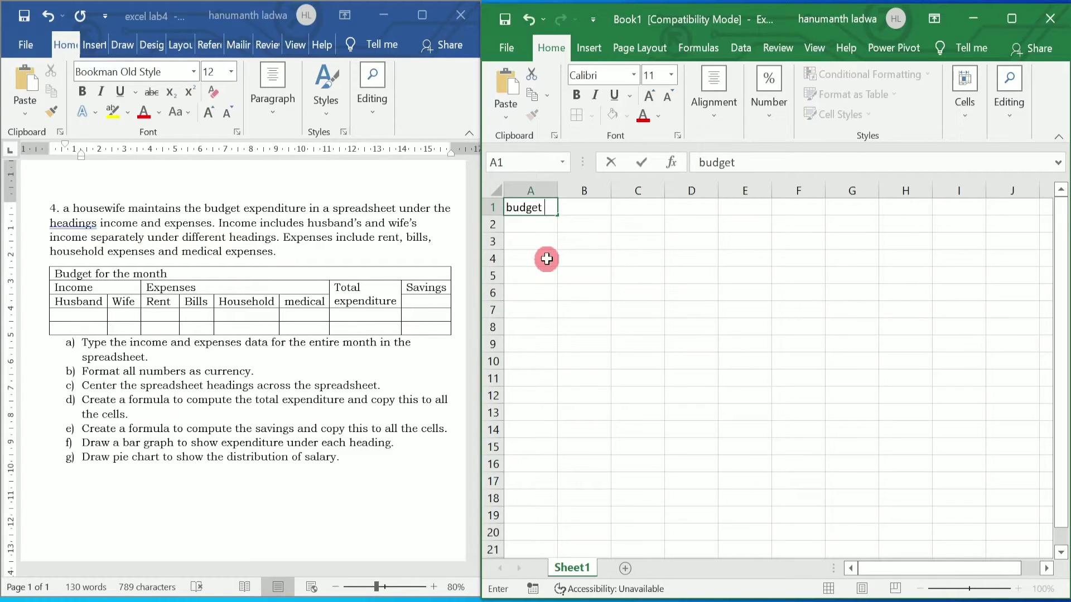
type("for the month")
key("Return")
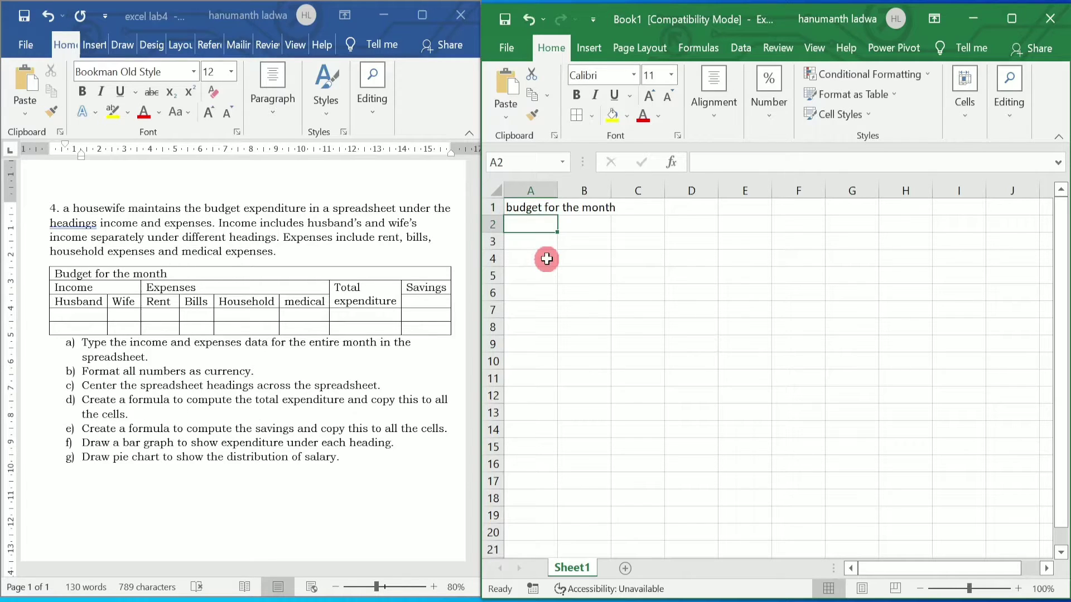
type("inc")
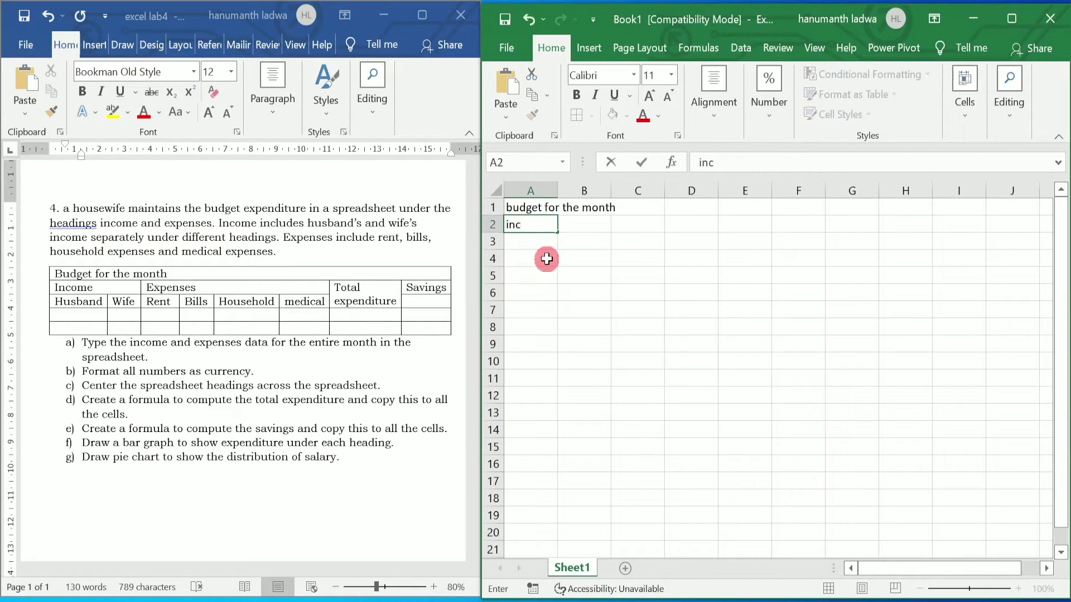
type("ome")
key("Tab")
key("Tab")
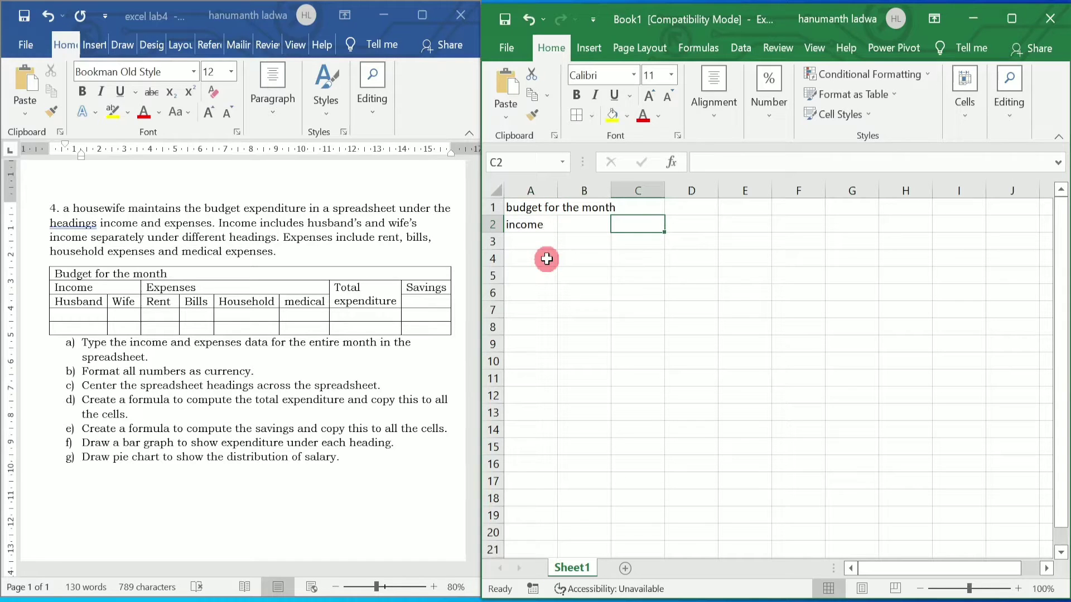
type("expe")
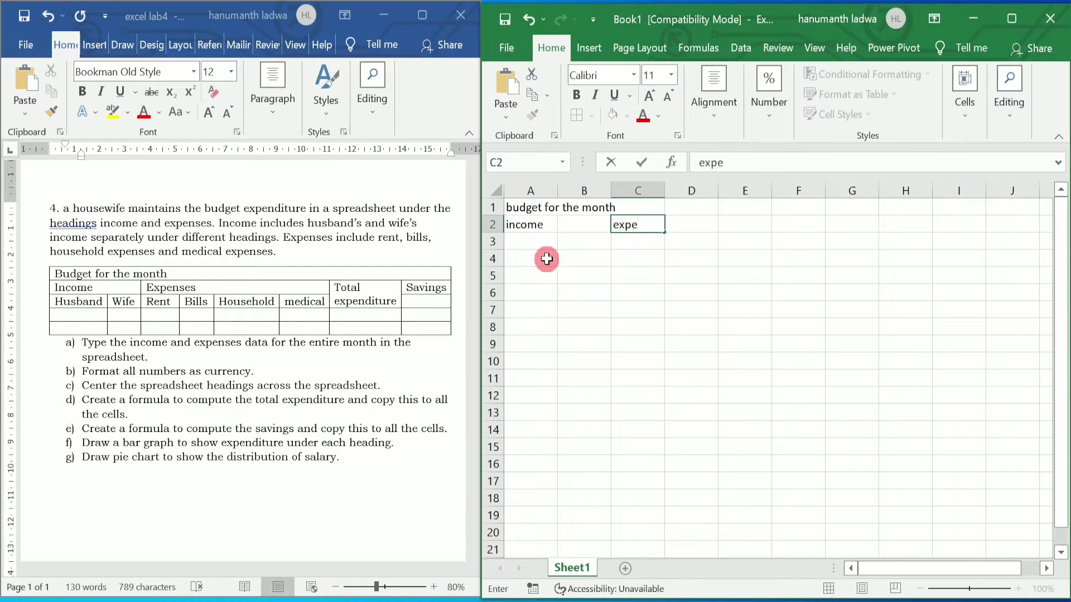
type("nses")
key("Tab")
key("Tab")
key("Tab")
key("Tab")
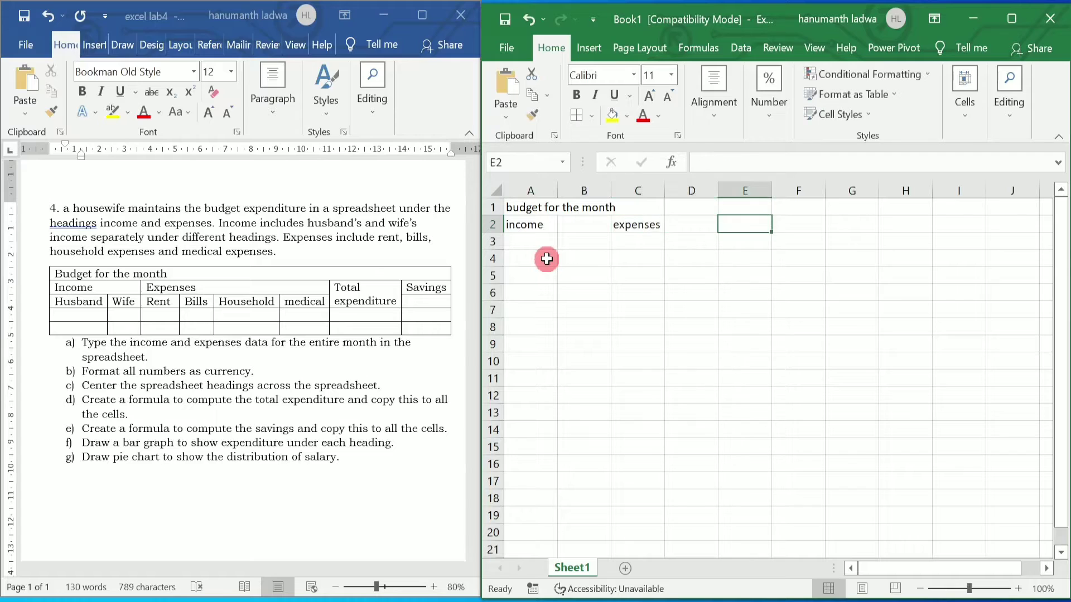
type("t")
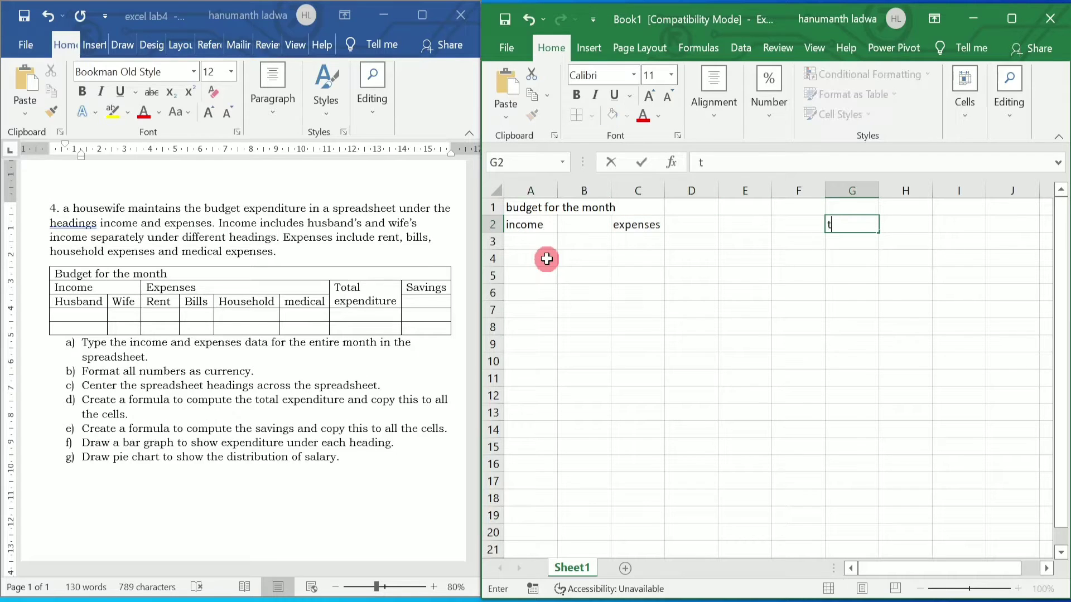
type("otal expend")
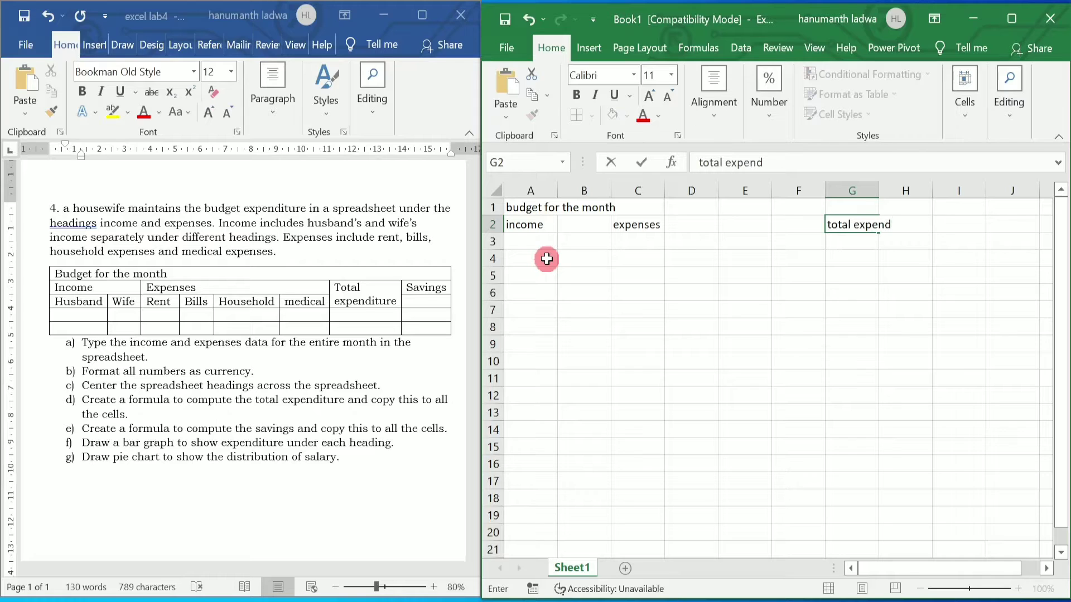
type("iture")
key("Tab")
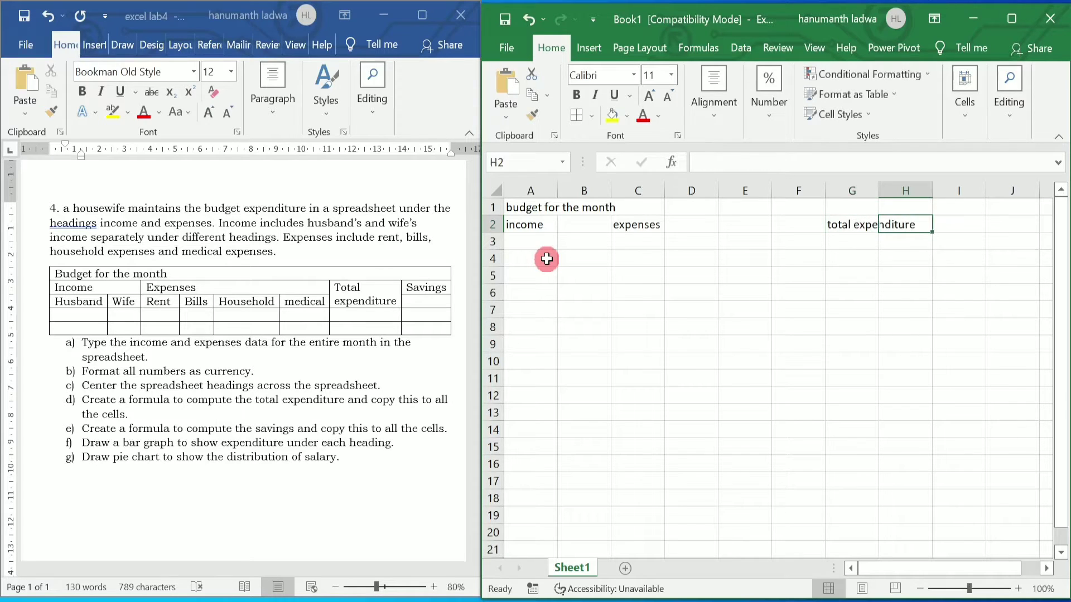
type("sav")
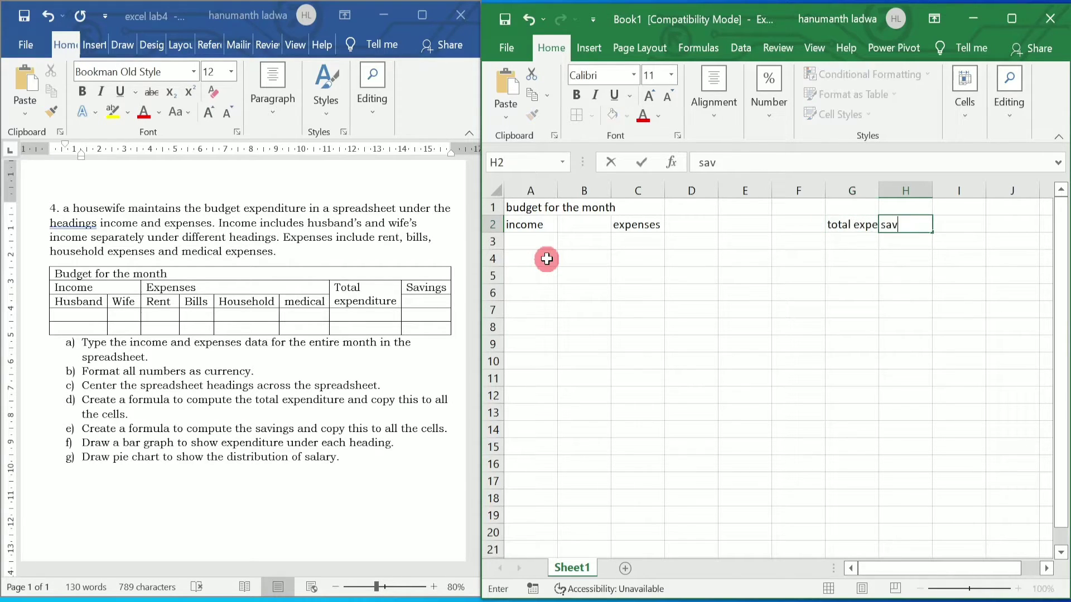
type("ings")
key("Return")
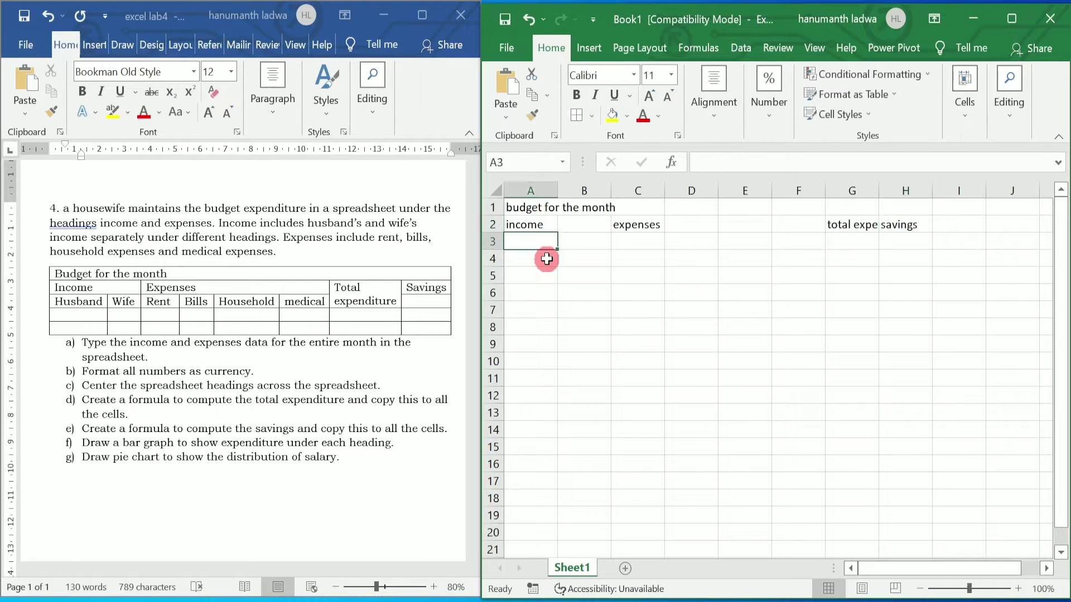
key("Up")
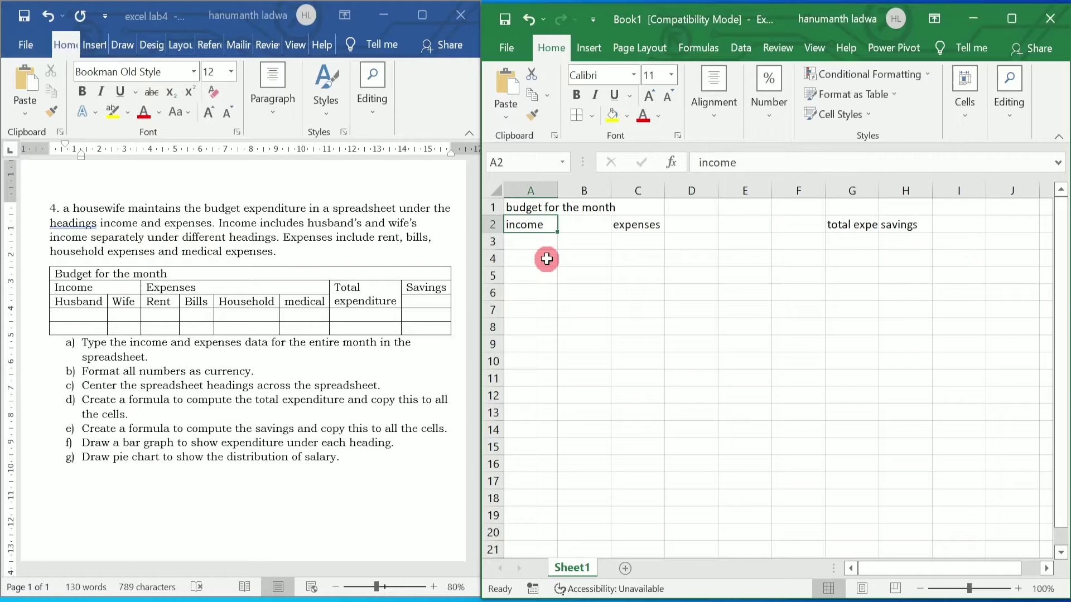
Step: Merge and centre income across A2:B2 and expenses across C2:F2
key("shift+Right")
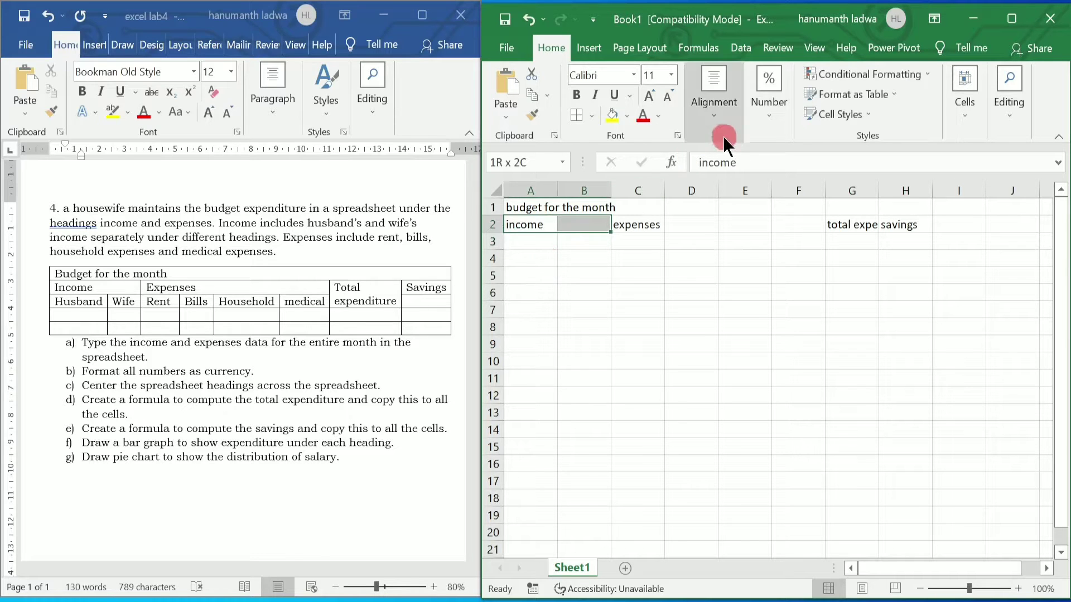
left_click(1012, 20)
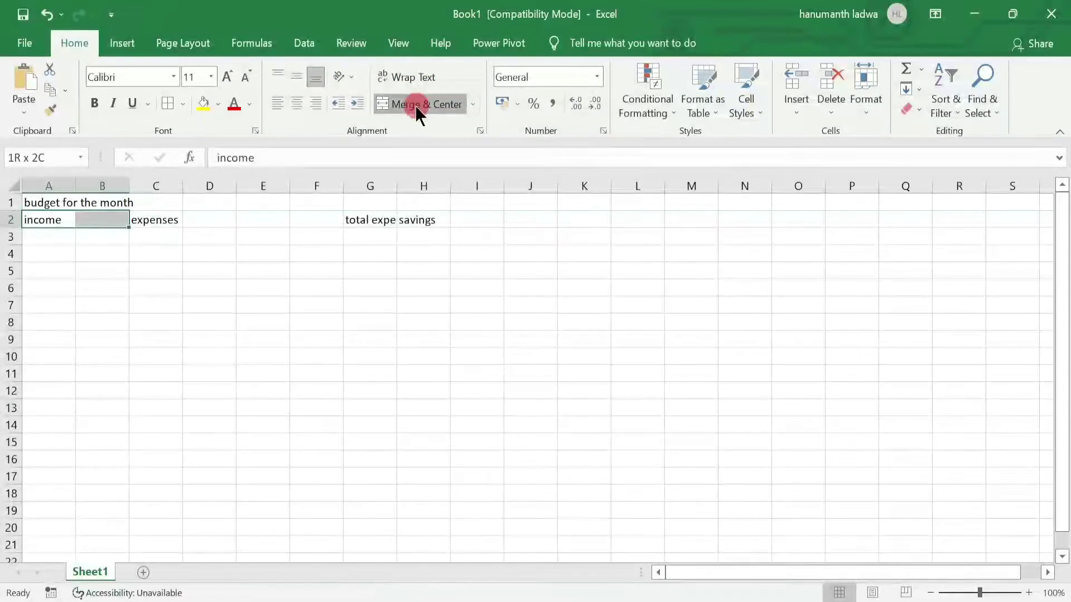
left_click(416, 104)
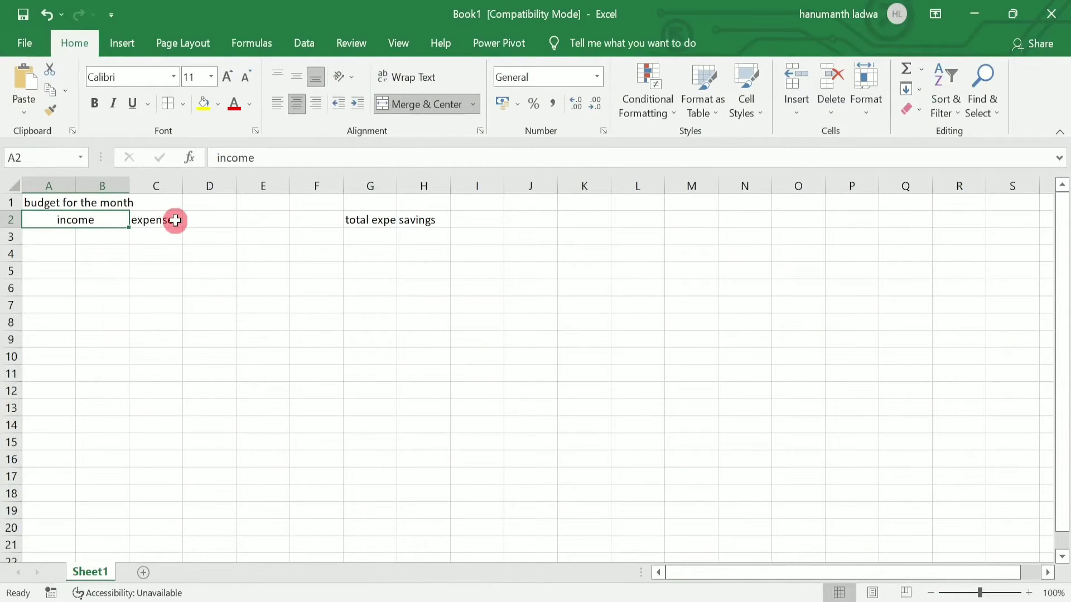
left_click_drag(174, 221, 302, 221)
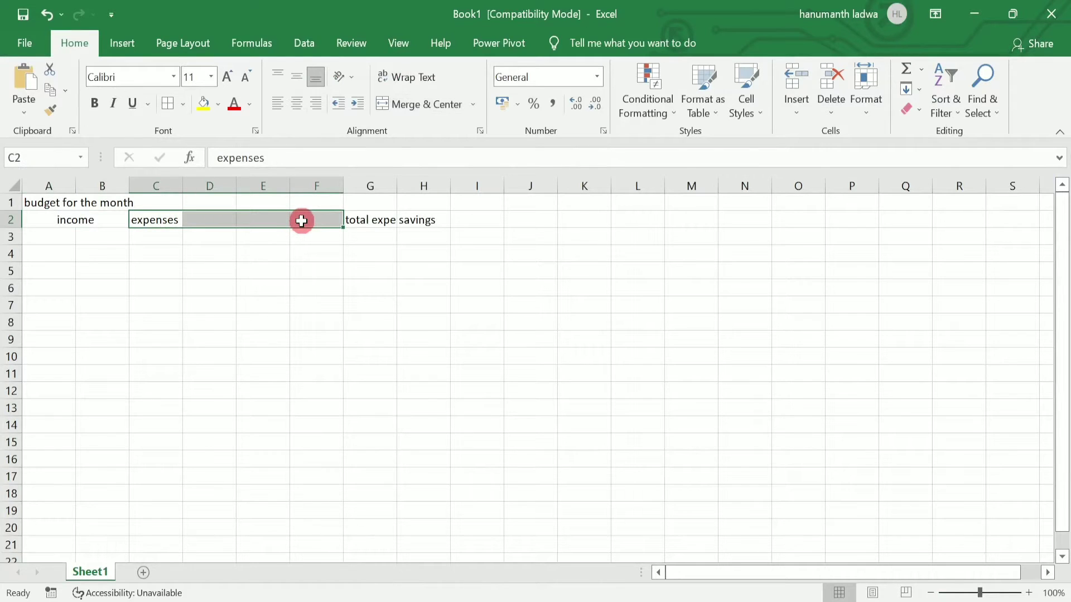
left_click(409, 105)
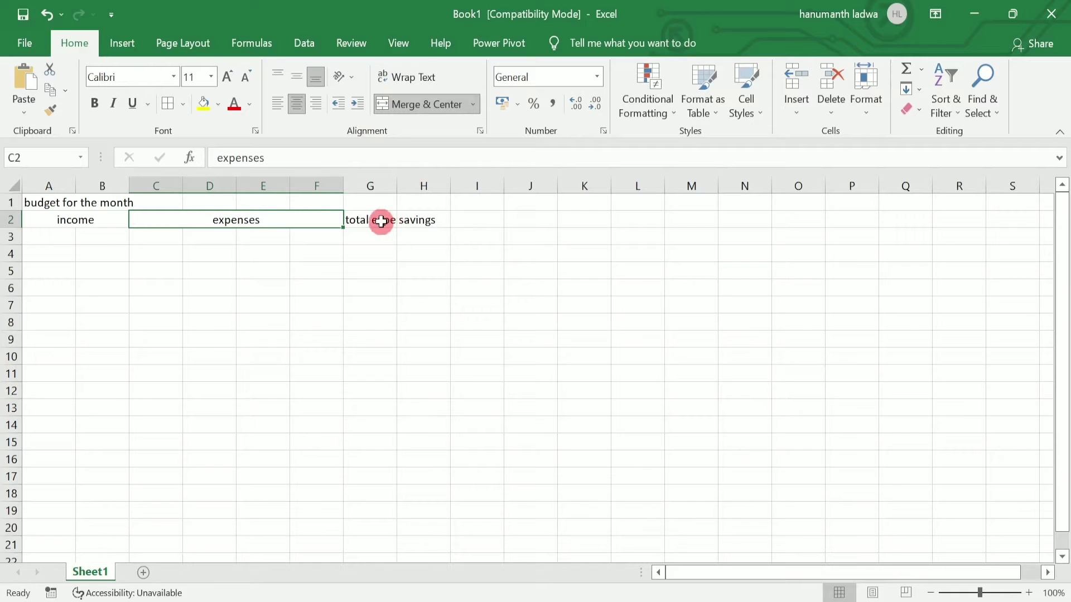
Step: Autofit column G to total expenditure and merge and centre the title across A1:H1
double_click(394, 191)
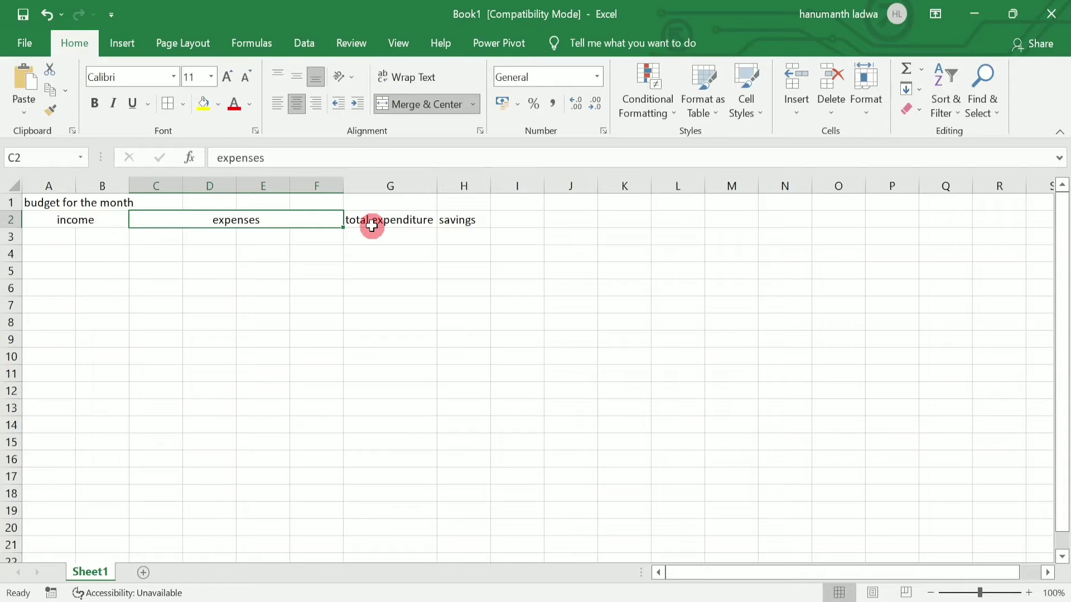
left_click_drag(64, 202, 463, 202)
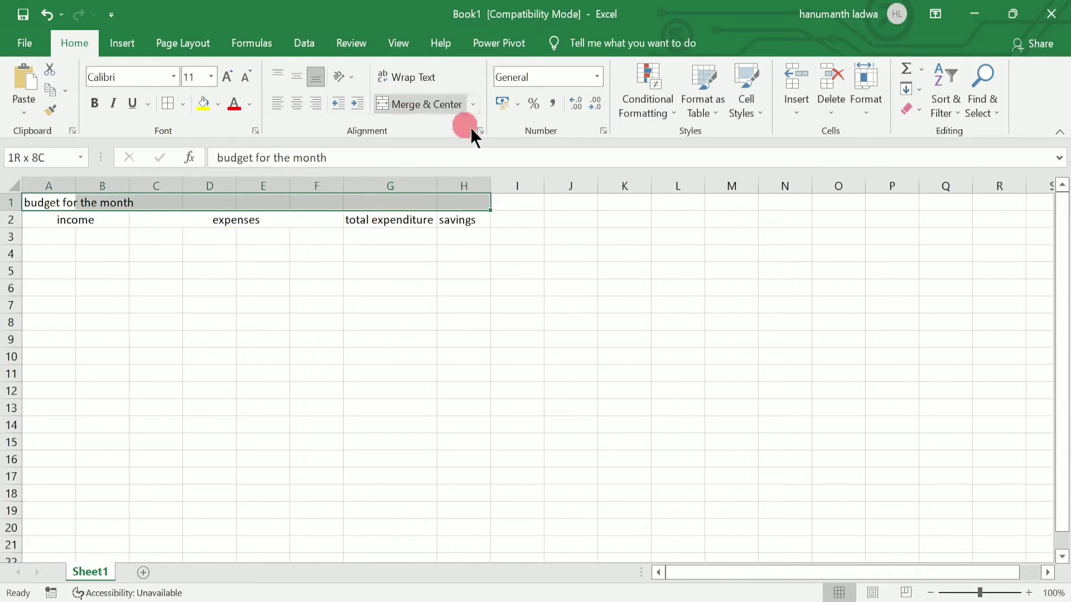
left_click(427, 106)
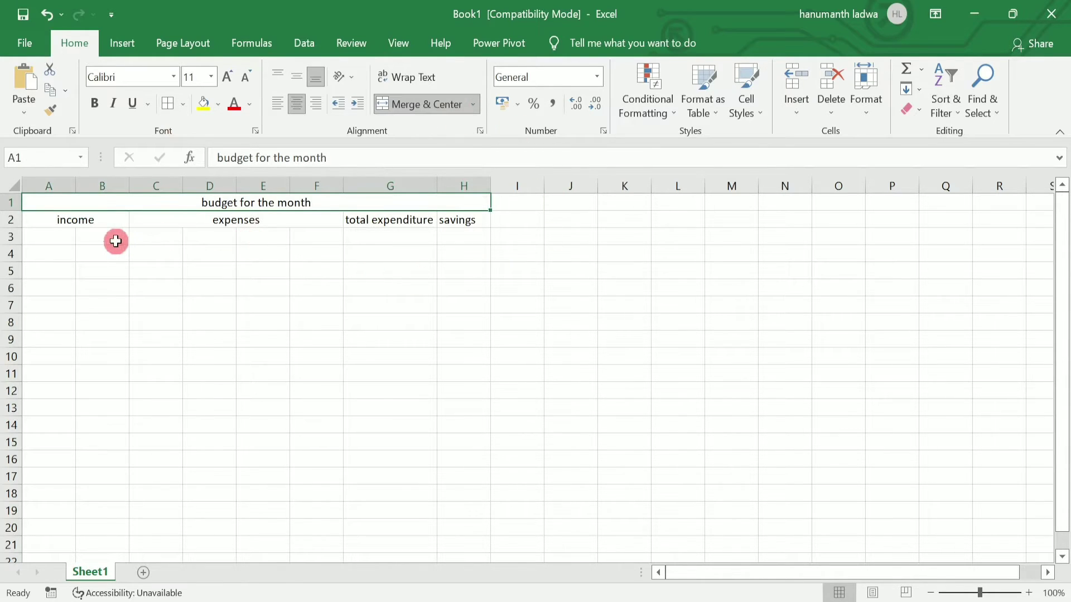
left_click(65, 233)
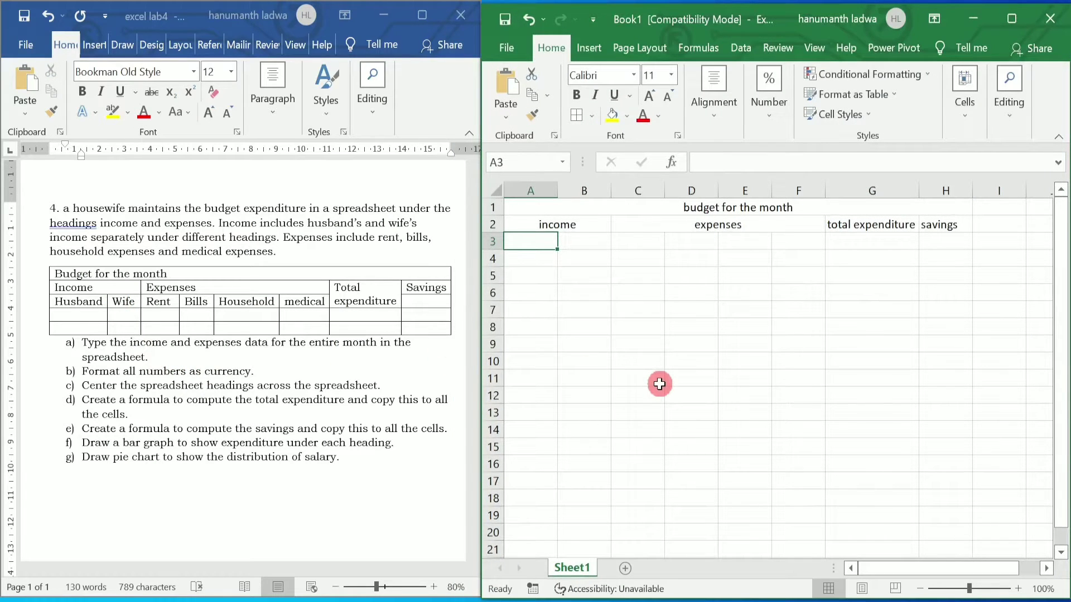
Step: Enter Husband, Wife, Rent, Bills, Household and Medical across A3:F3
type("Husba")
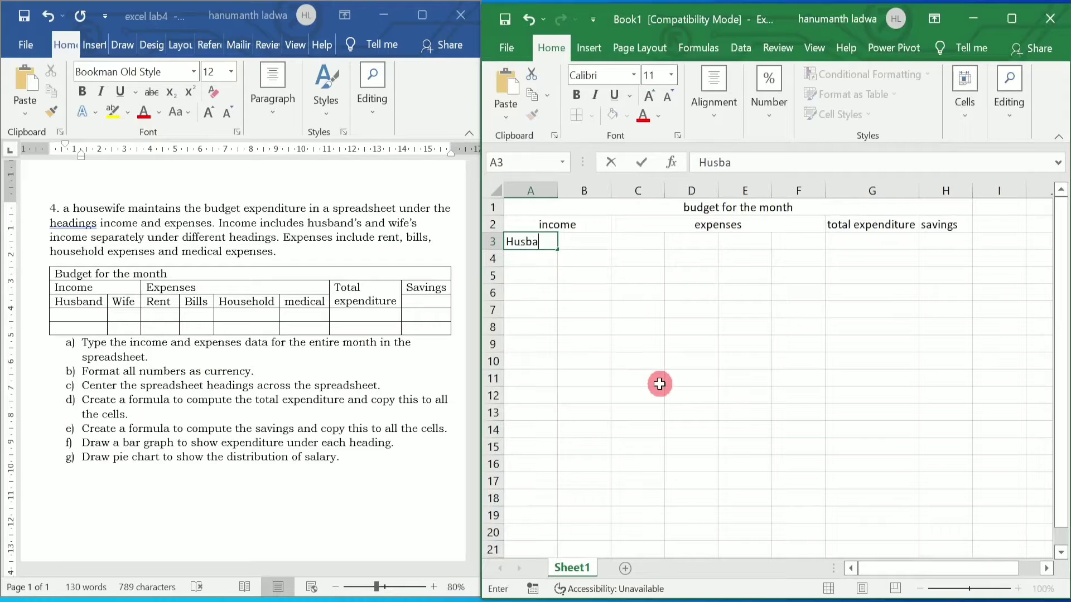
key("BackSpace")
key("BackSpace")
type("band")
key("Tab")
type("Wife")
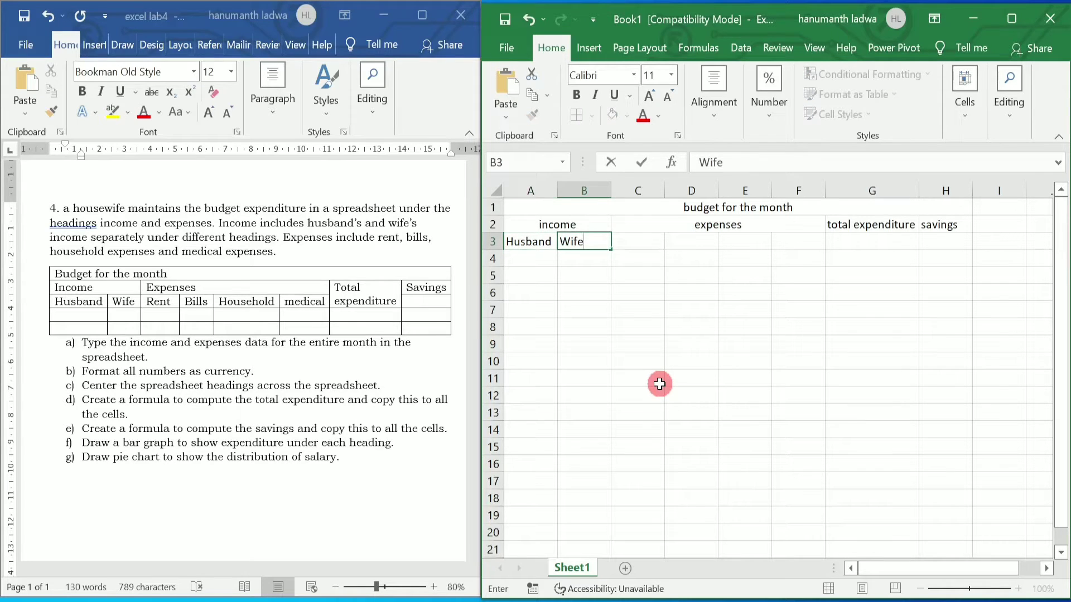
key("Tab")
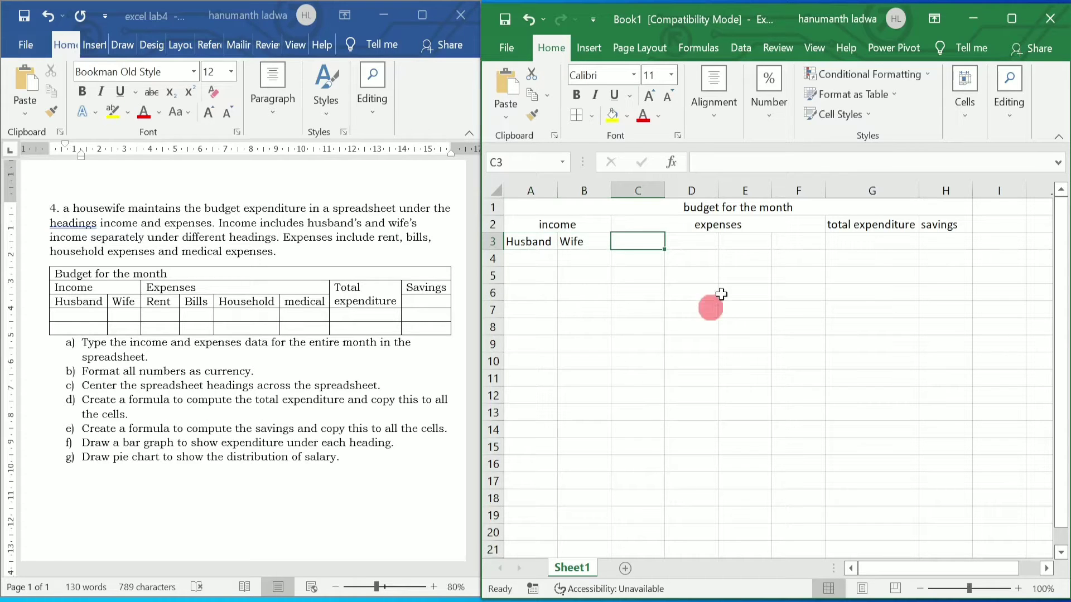
type("Rent")
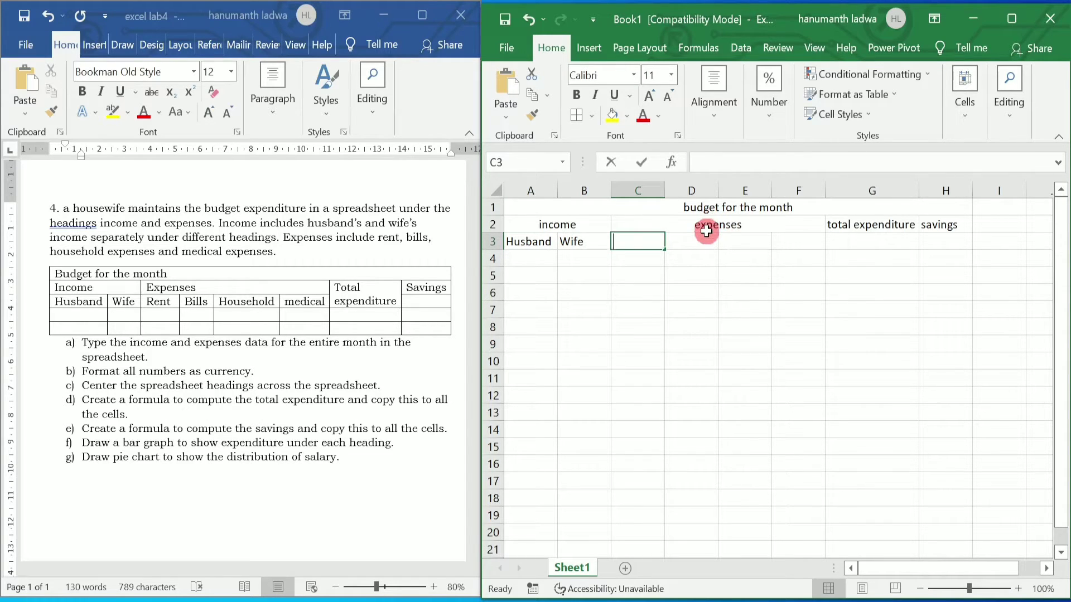
key("Tab")
type("Bills")
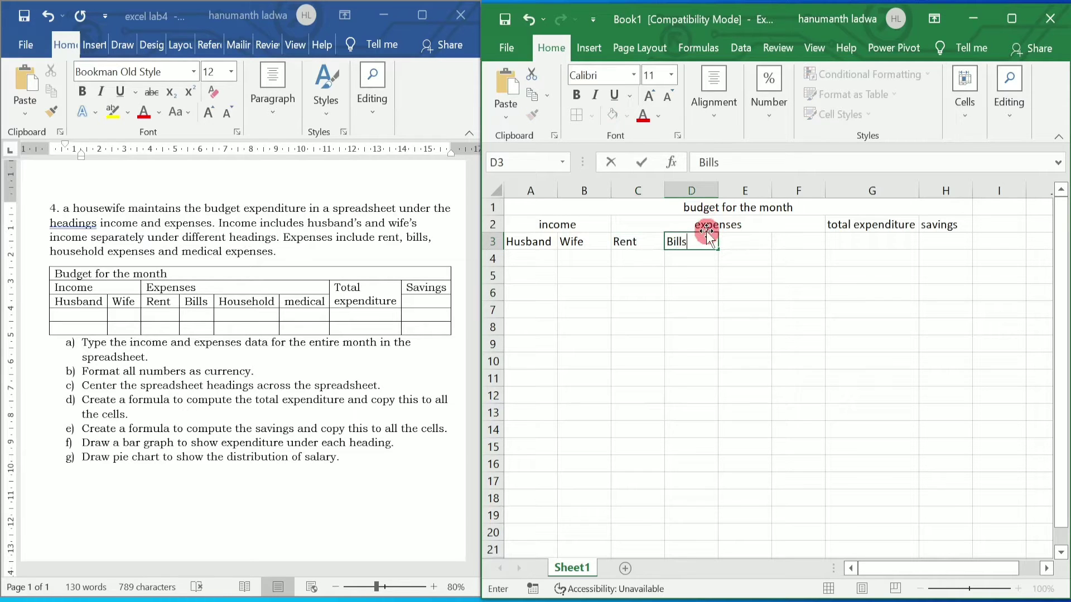
key("Tab")
type("Ho")
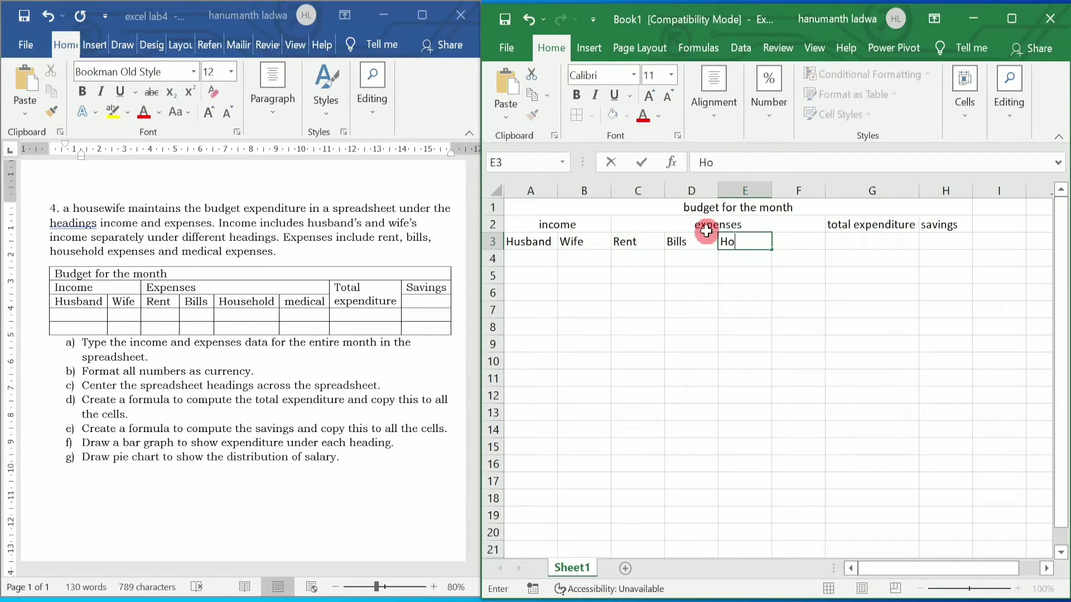
type("usehold")
key("Tab")
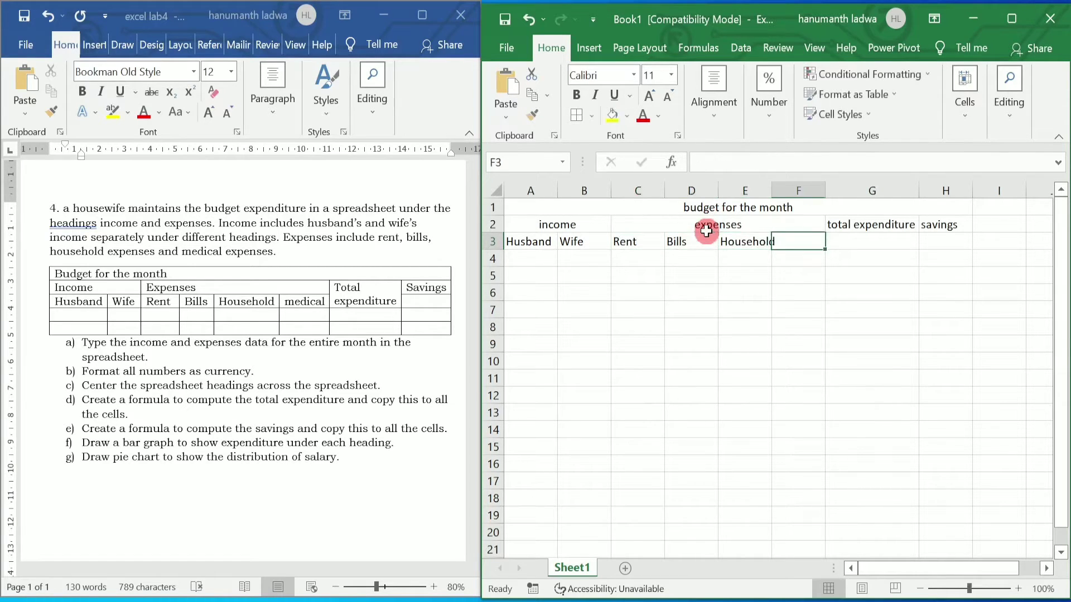
type("Medical")
key("Tab")
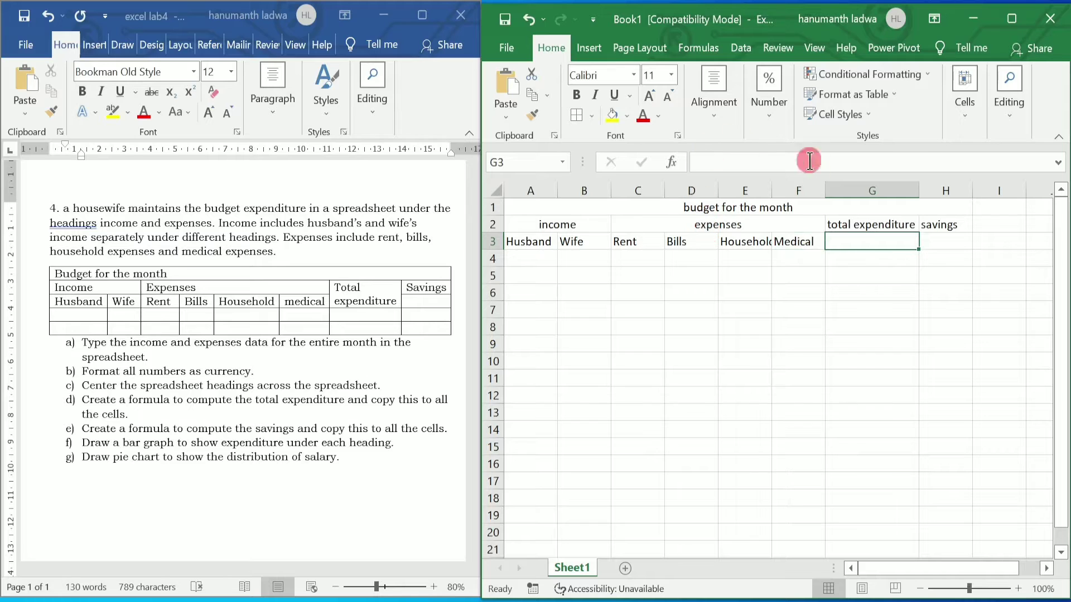
Step: Merge and centre G2:G3 so total expenditure fills one cell, then restore Excel beside Word
left_click_drag(860, 227, 860, 240)
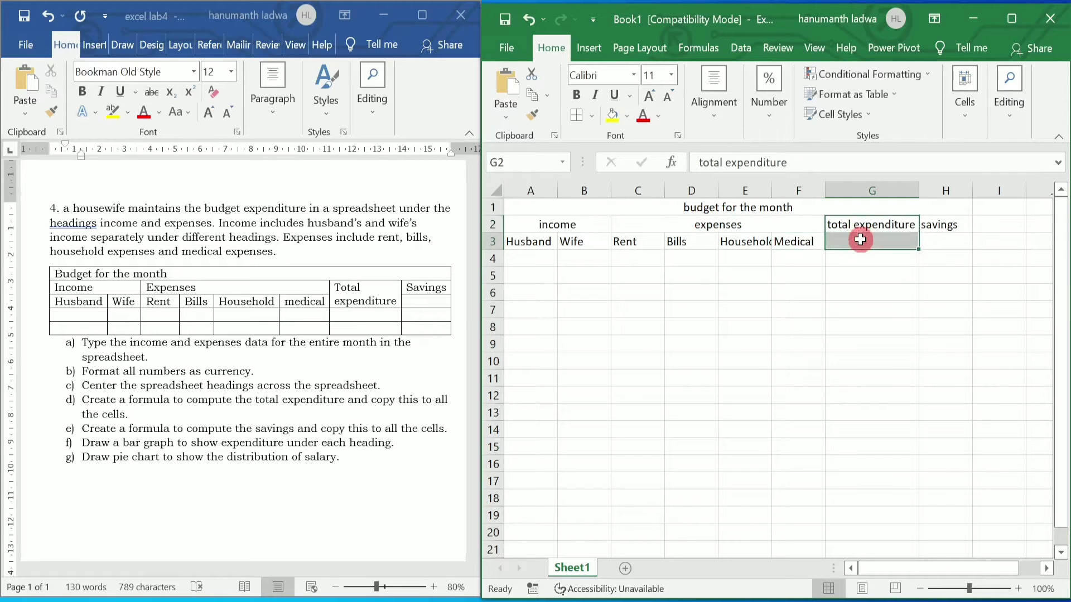
left_click(860, 240)
left_click(1013, 22)
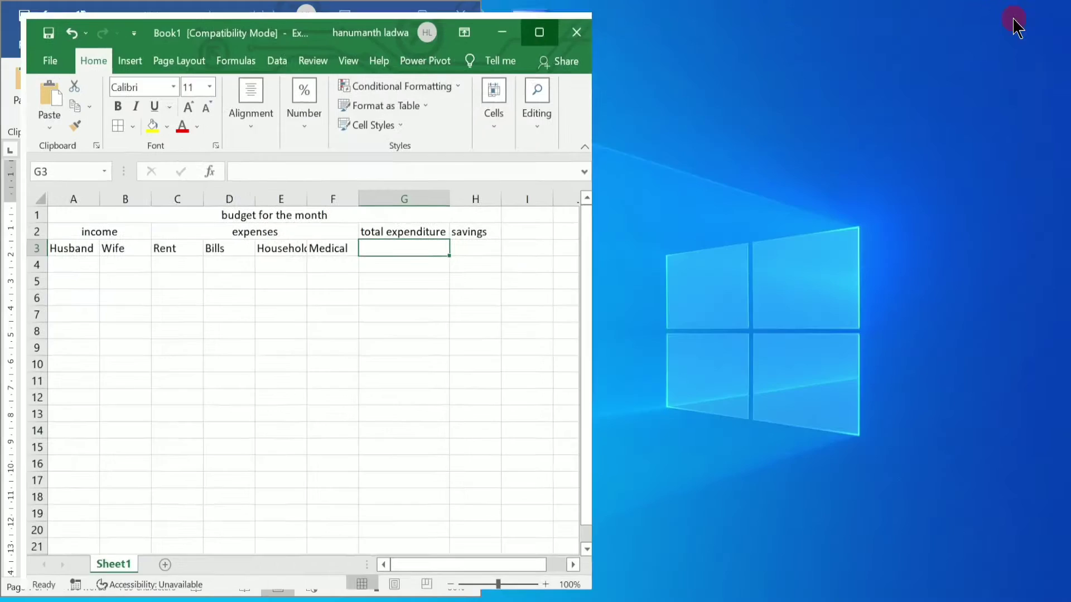
left_click_drag(390, 219, 390, 230)
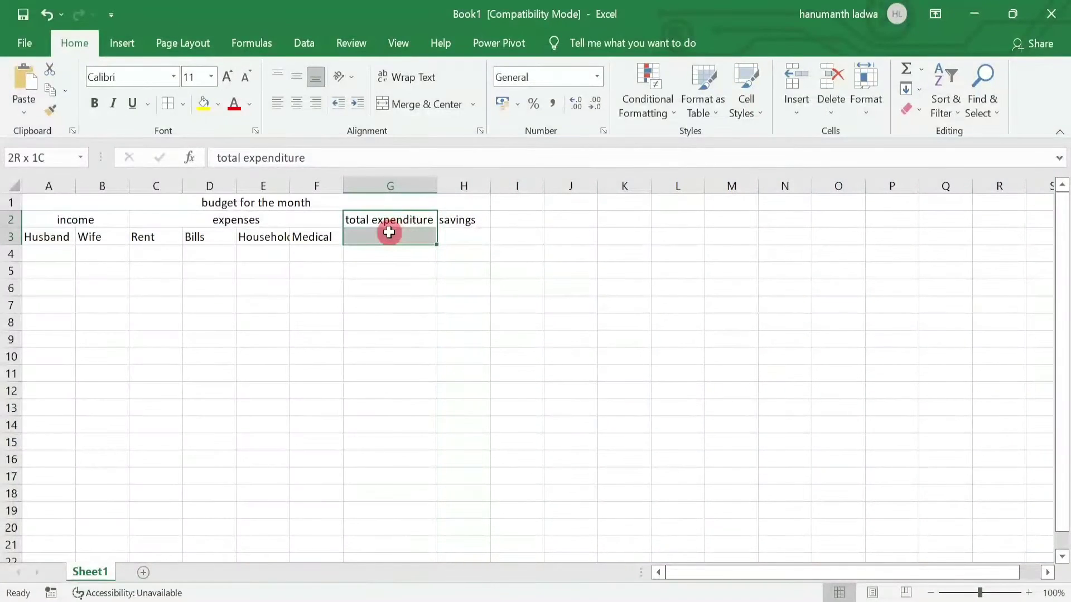
left_click(390, 230)
left_click(394, 219)
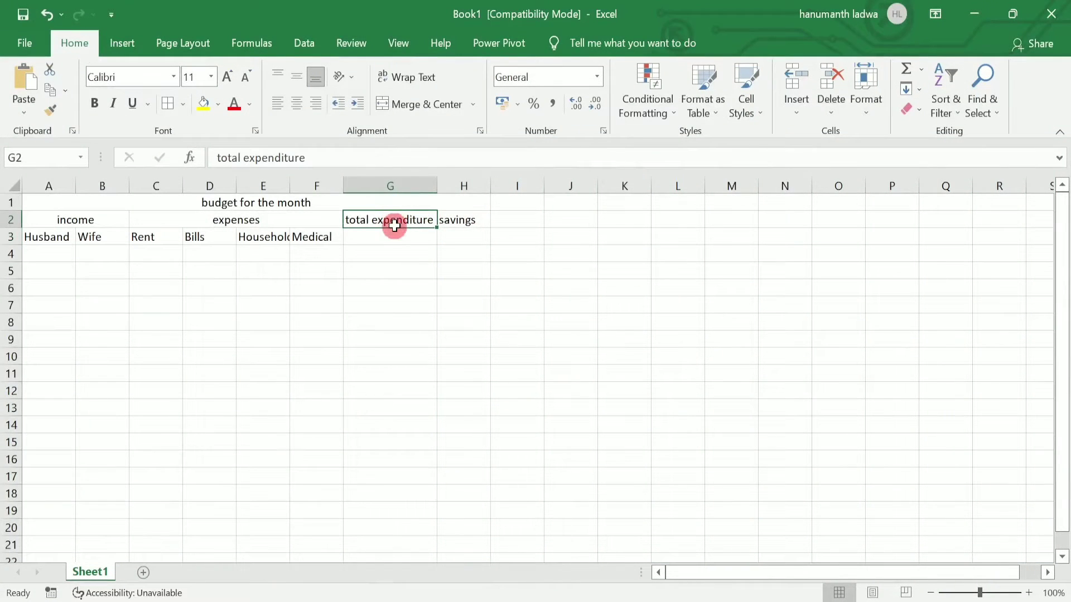
mouse_move(394, 219)
left_mouse_down()
mouse_move(394, 230)
mouse_move(418, 186)
mouse_move(395, 232)
left_mouse_up()
left_click(432, 106)
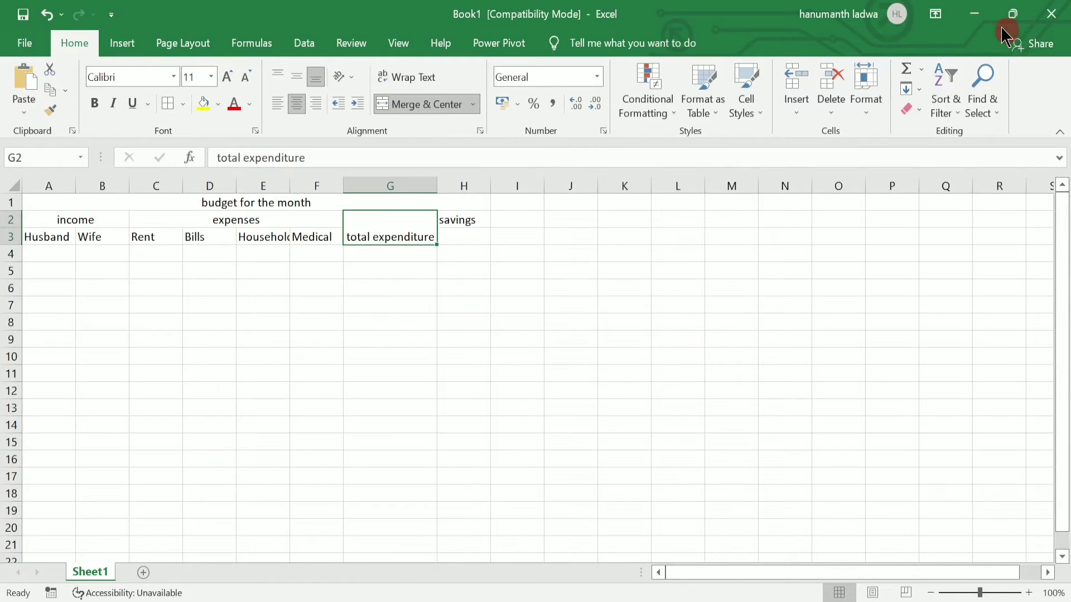
left_click(1013, 14)
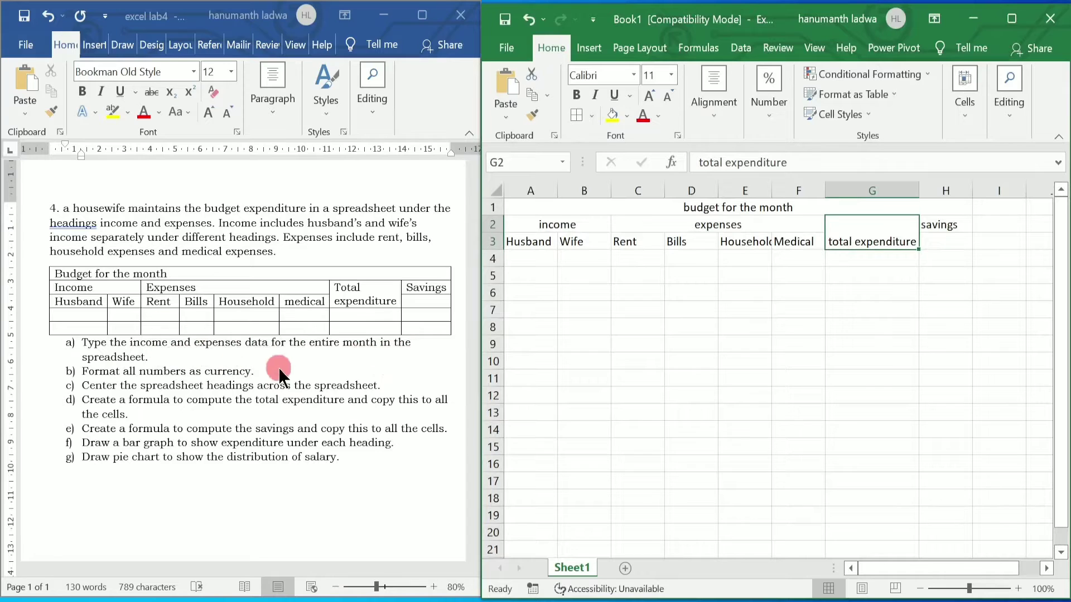
Step: Enter the incomes 25000 in A4 and 23000 in B4
left_click(534, 263)
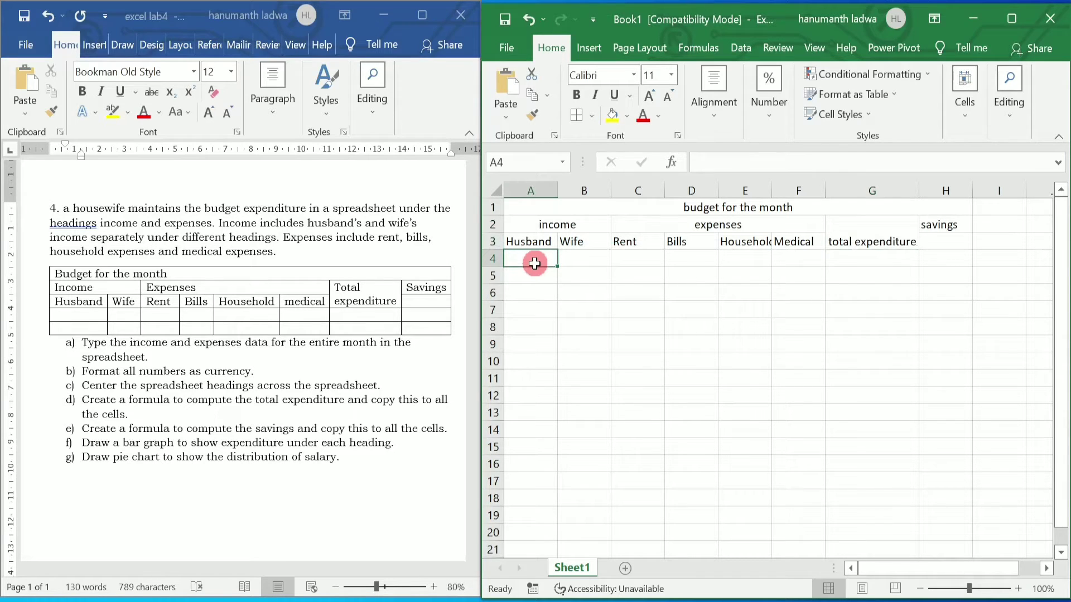
type("25000")
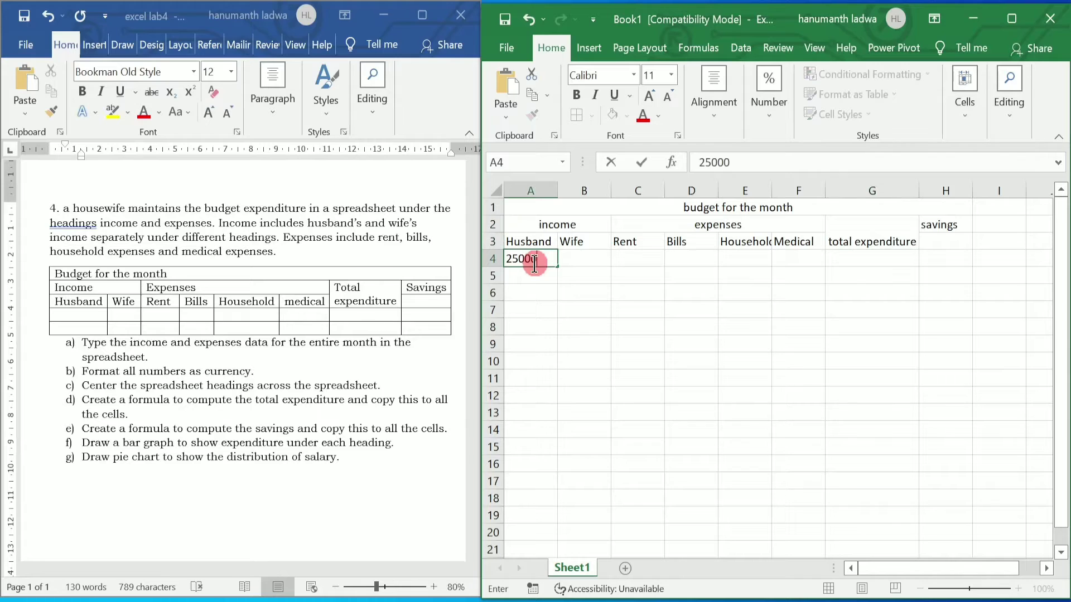
key("Tab")
type("2300")
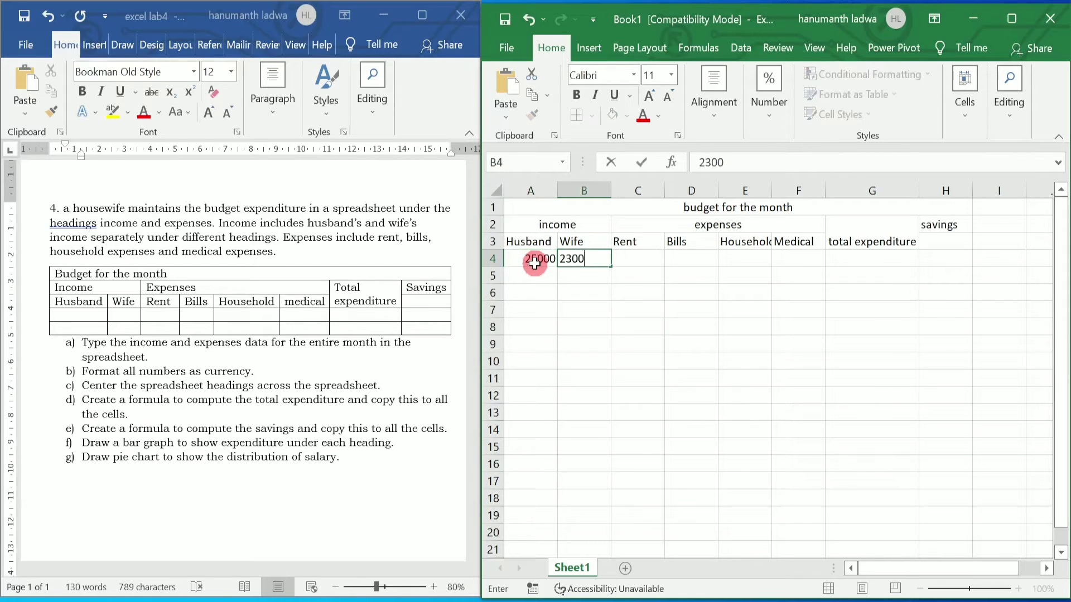
type("0")
key("Tab")
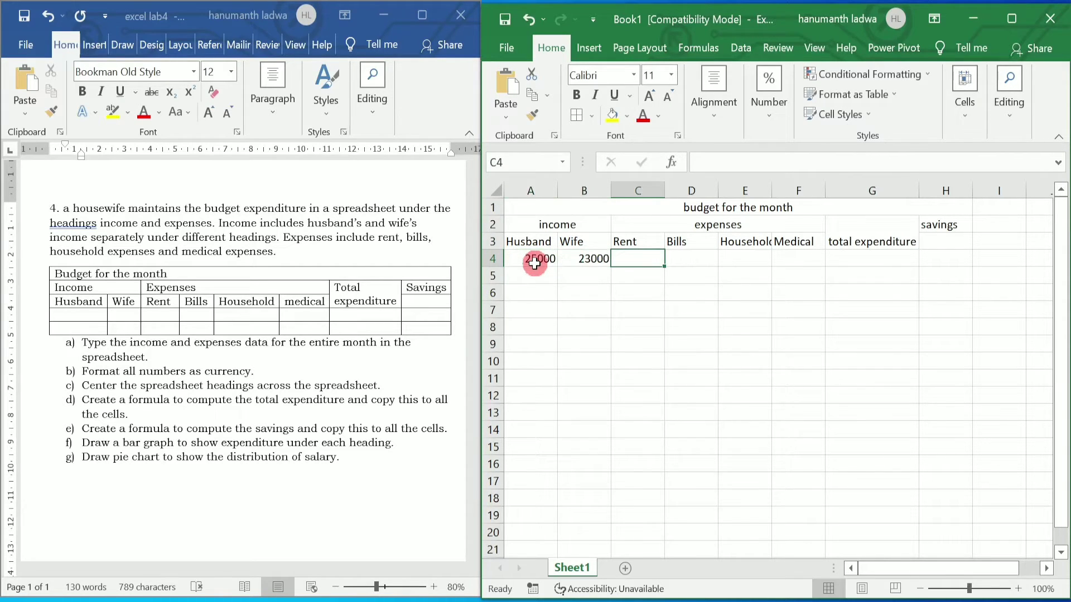
Step: Enter expenses 6000, 2000, 5000 and 2500 in C4:F4, widening column E for Household
type("6000")
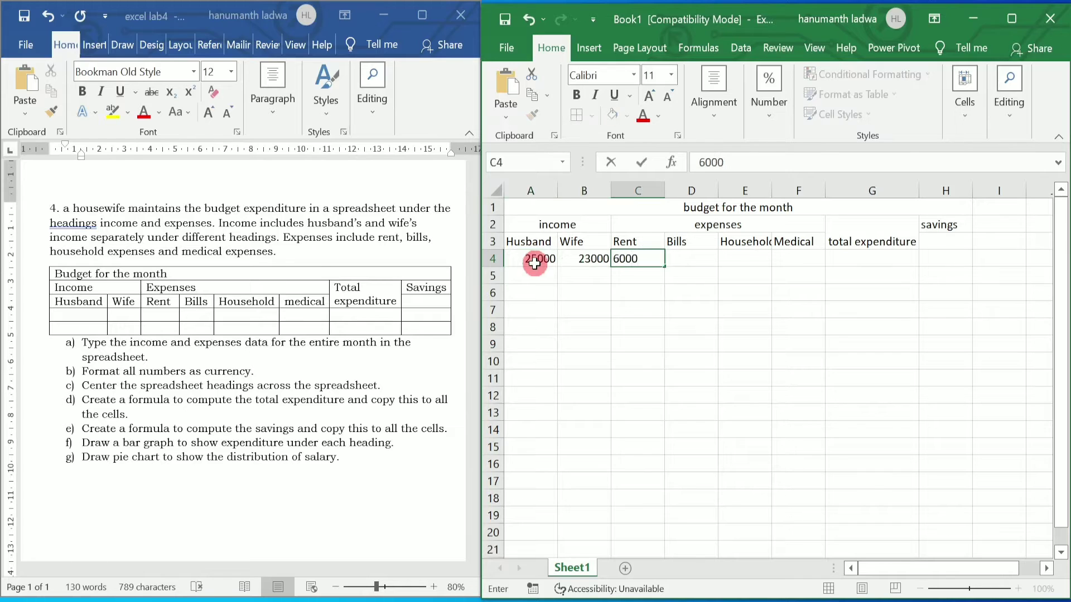
key("Tab")
type("2000")
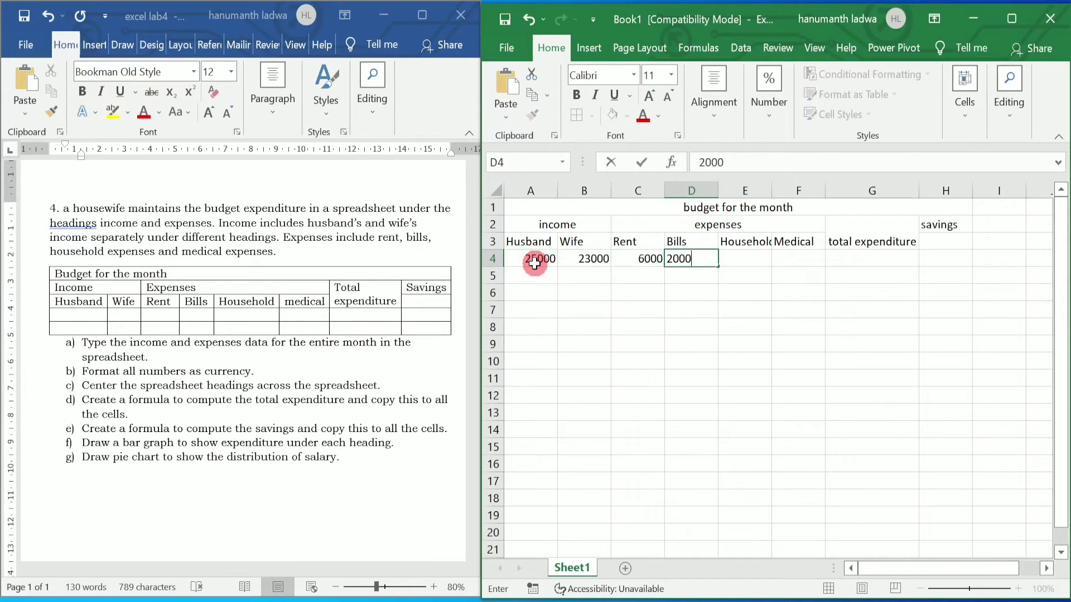
key("Tab")
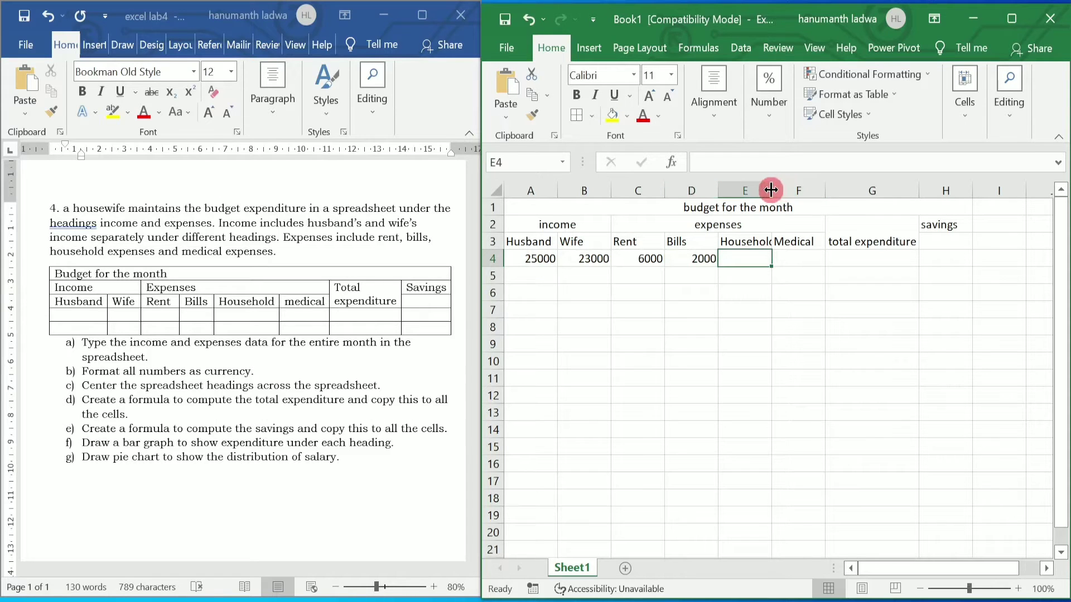
left_click_drag(771, 190, 798, 192)
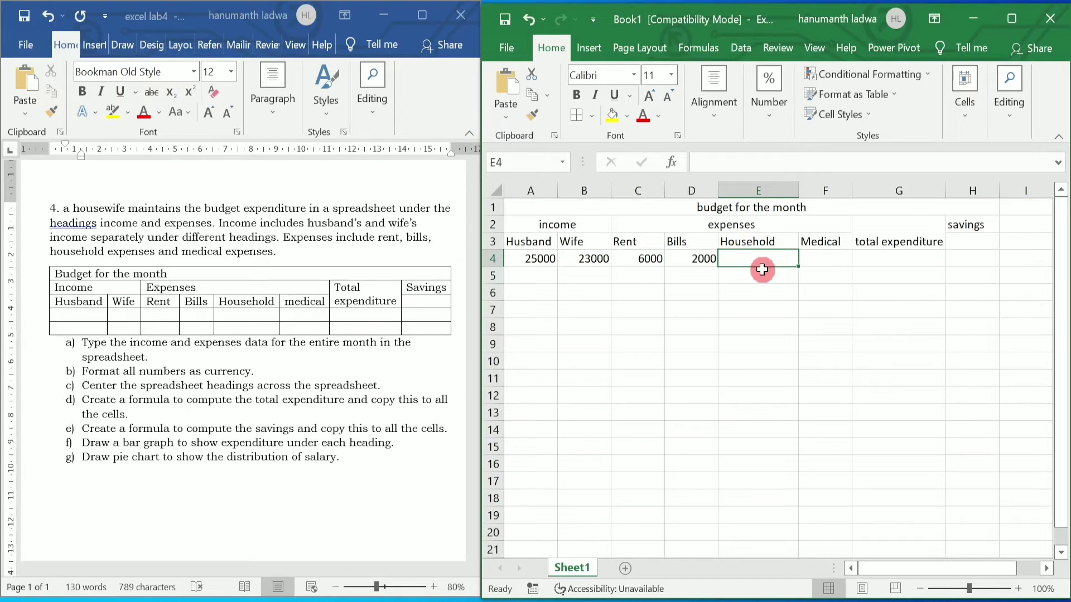
type("5000")
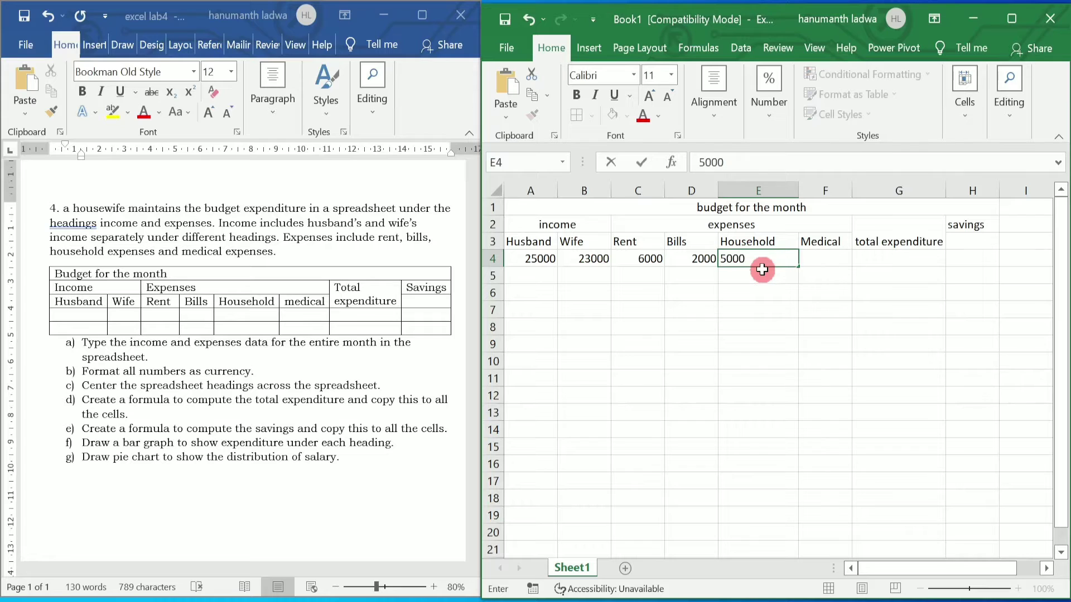
key("Tab")
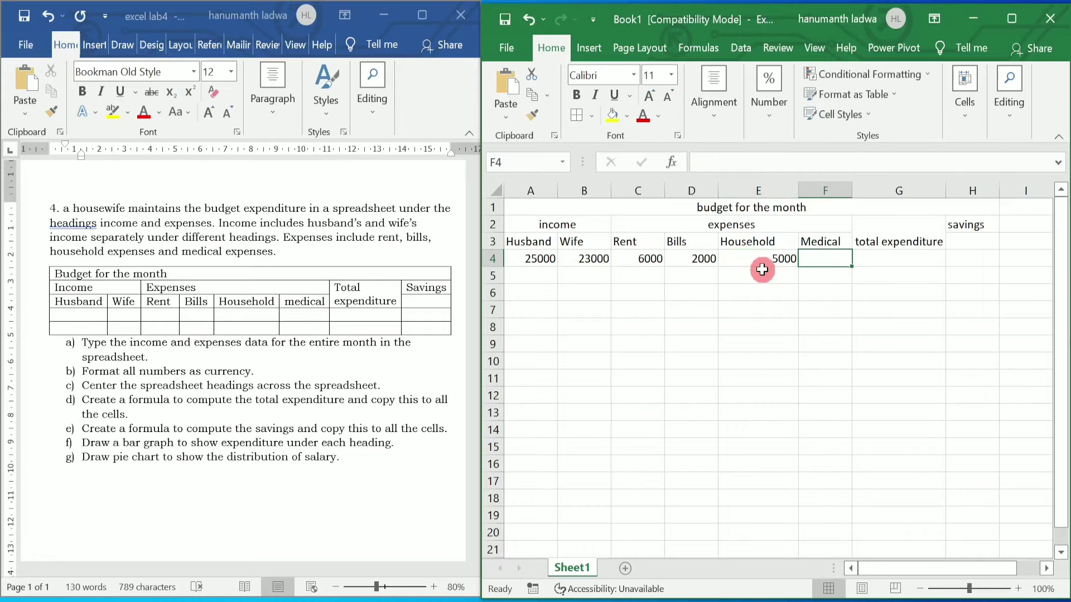
type("2500")
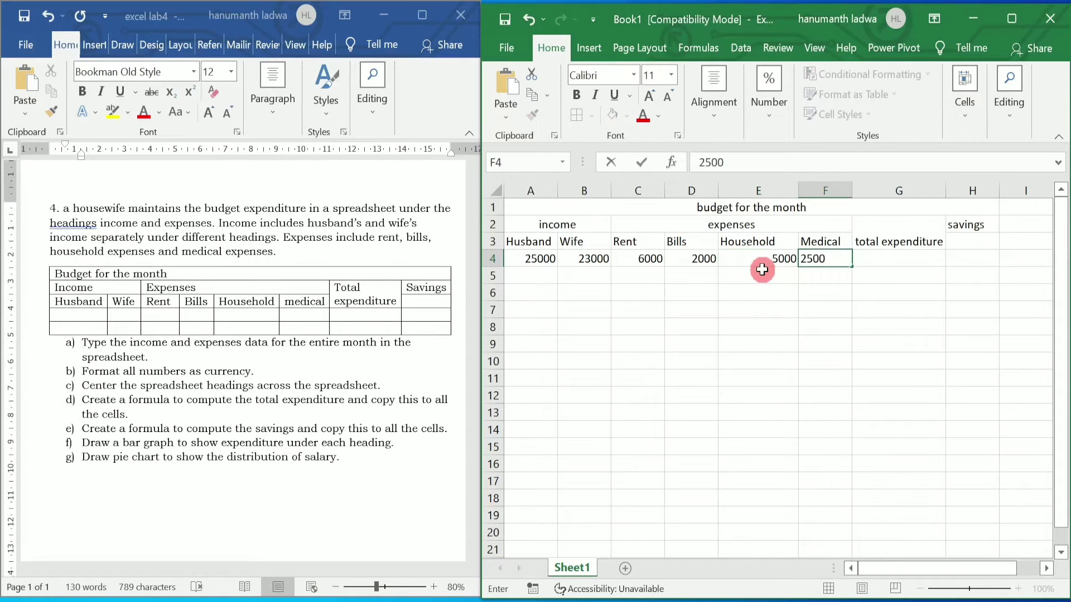
key("Tab")
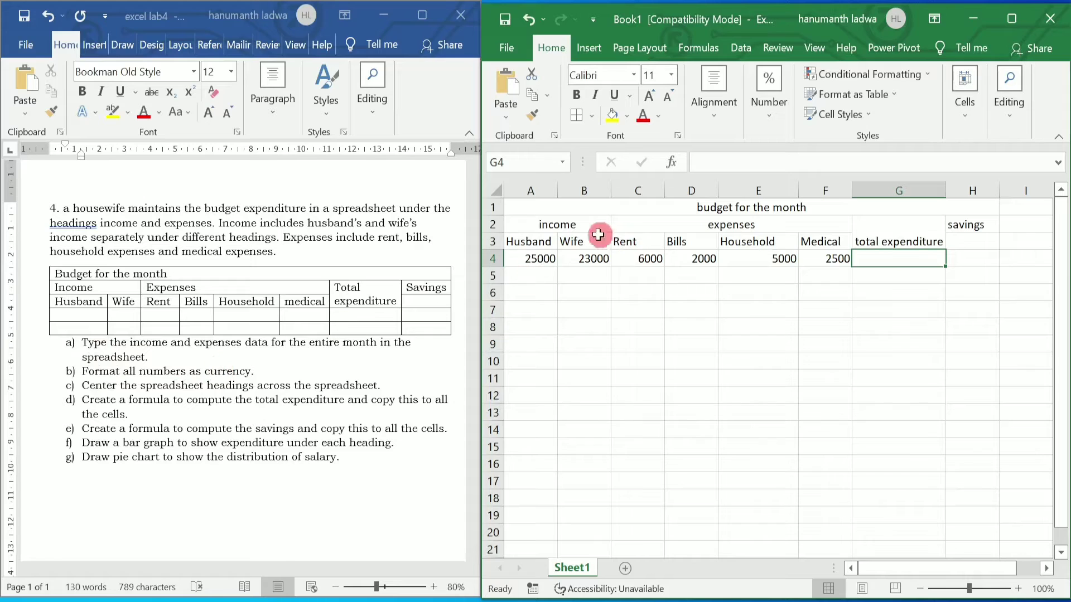
Step: Apply the Currency format to the row 4 figures so they show as ₹25,000.00 through ₹2,500.00
left_click_drag(538, 260, 987, 257)
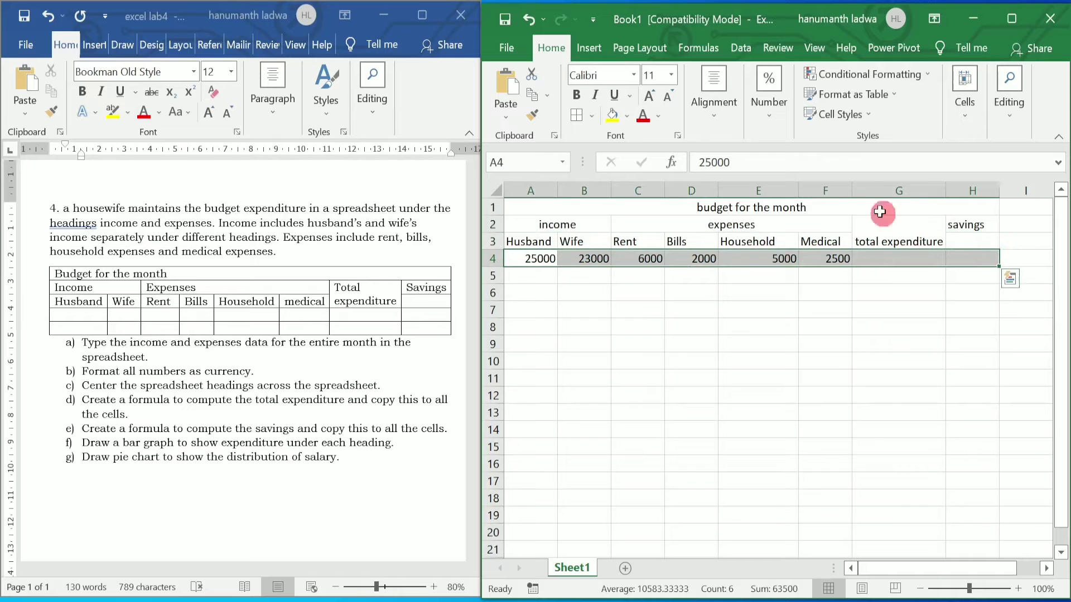
left_click(1013, 18)
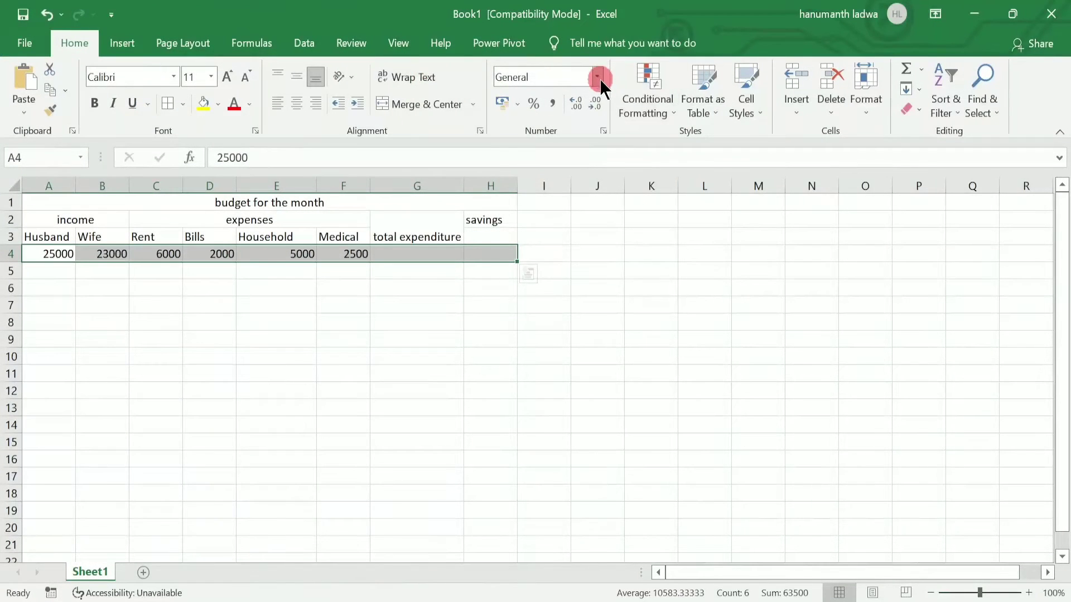
left_click(600, 78)
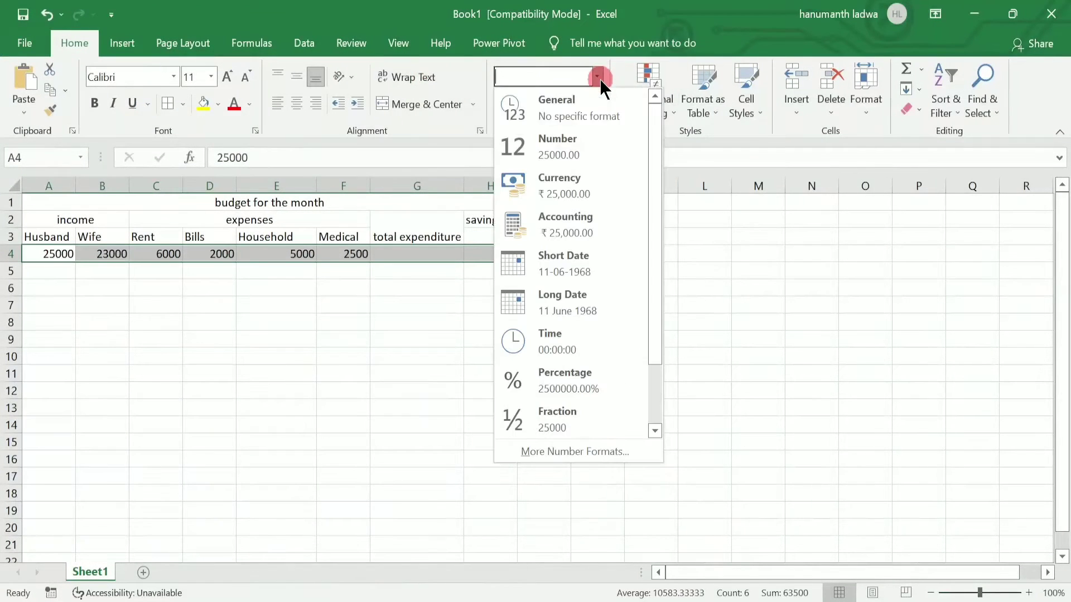
left_click(587, 190)
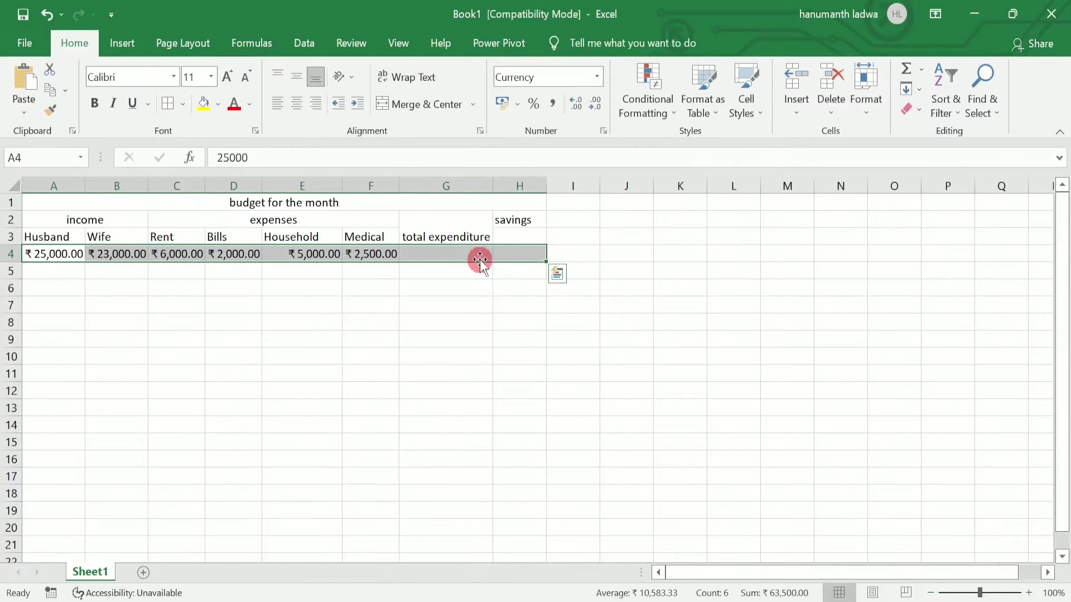
left_click(1013, 14)
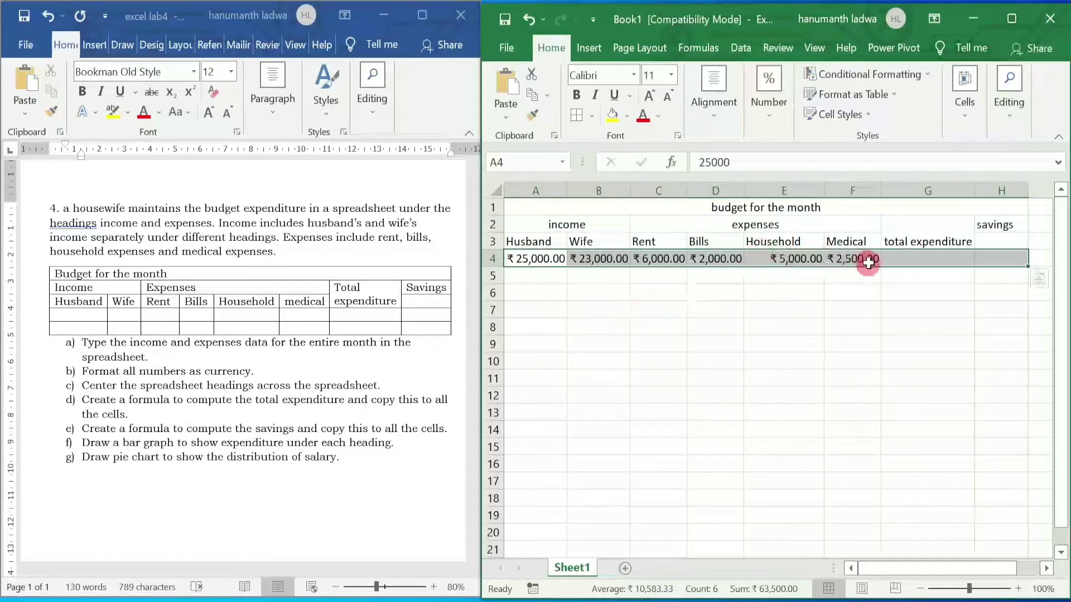
left_click(929, 259)
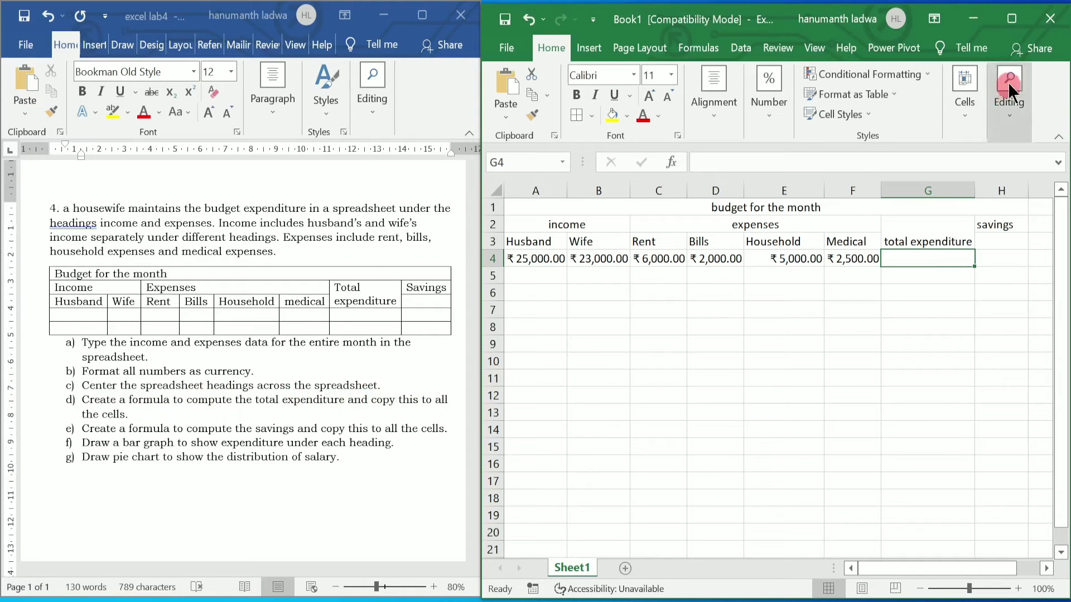
Step: Enter =SUM(C4:F4) in G4, totalling the expenses at ₹15,500.00
left_click(1011, 18)
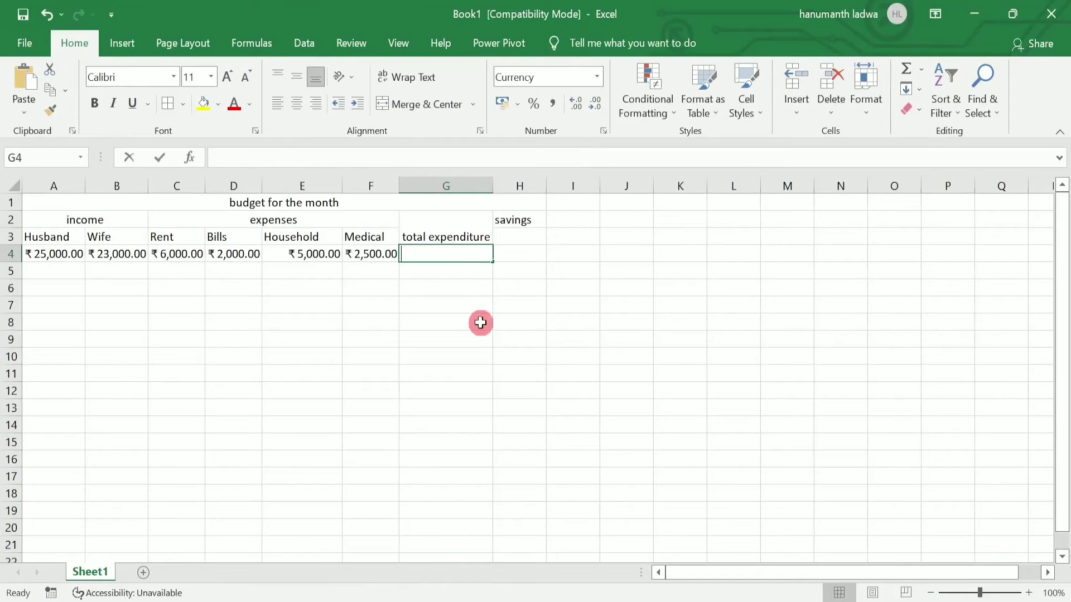
type("=")
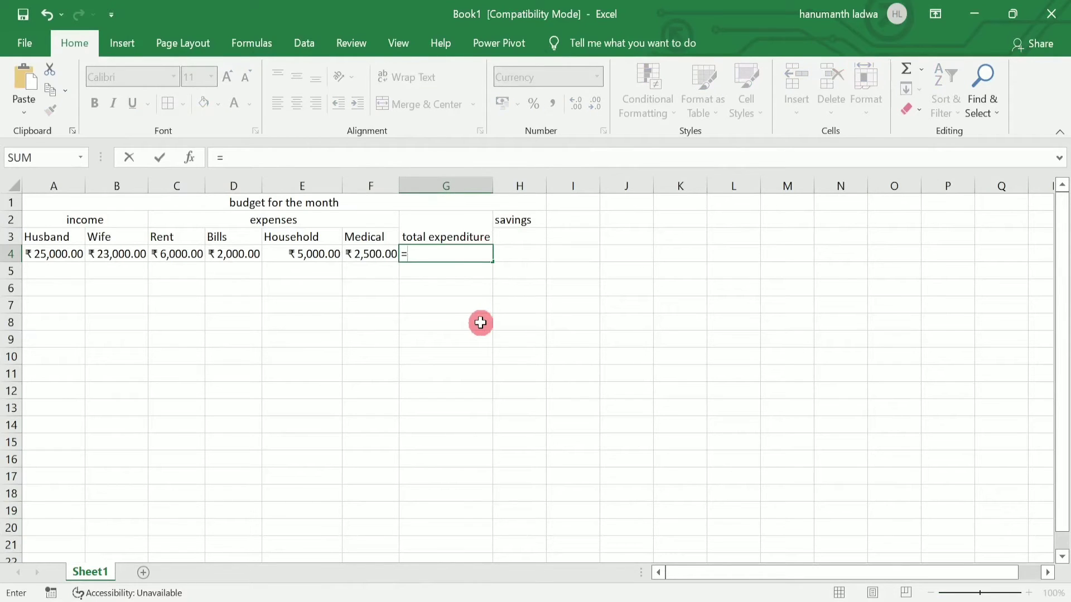
type("sum")
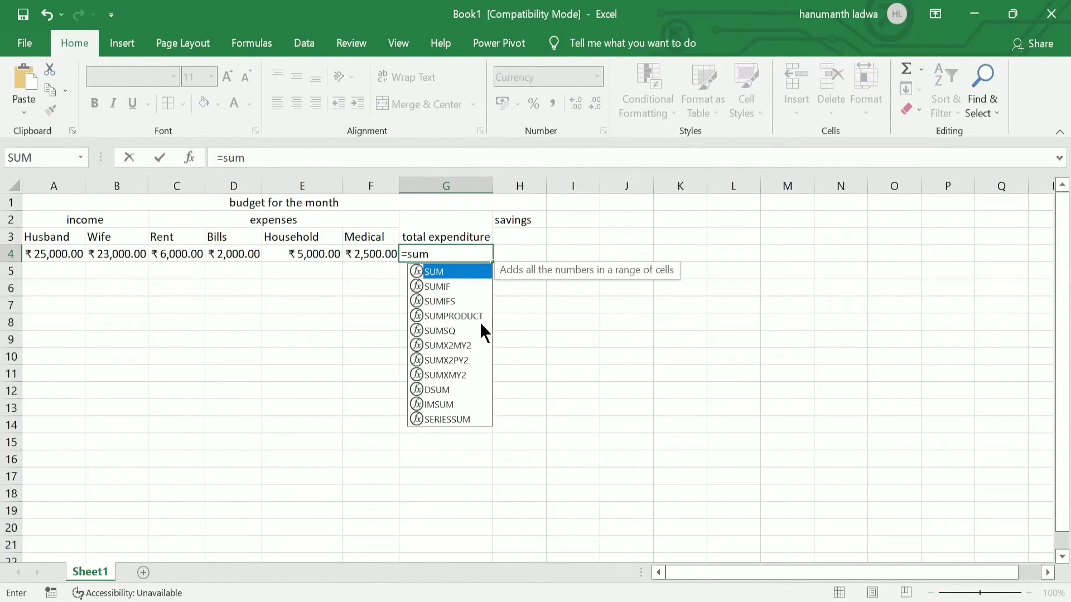
key("Tab")
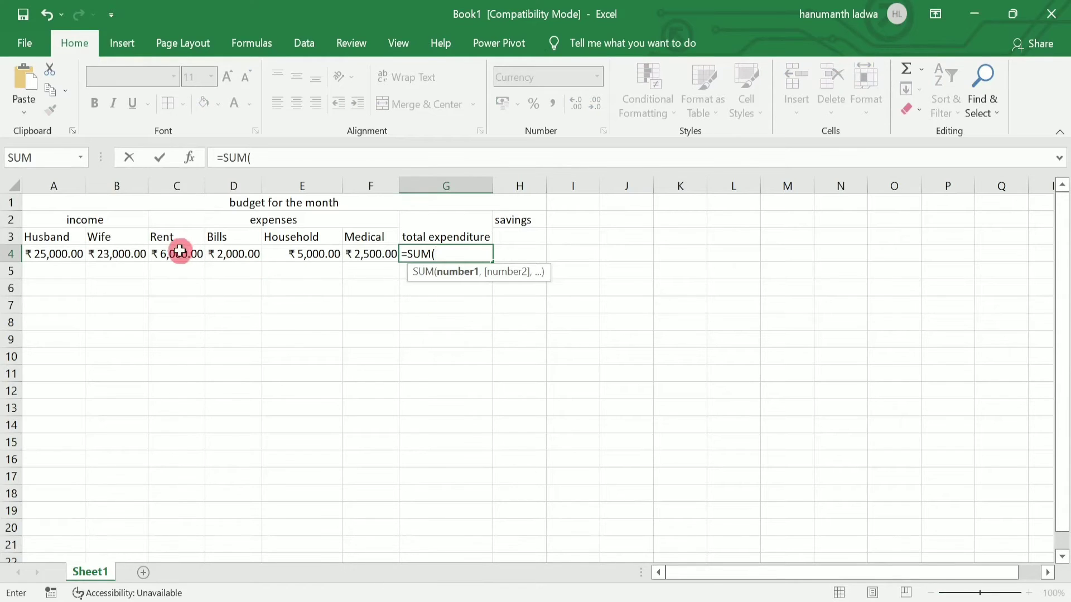
left_click_drag(174, 254, 358, 253)
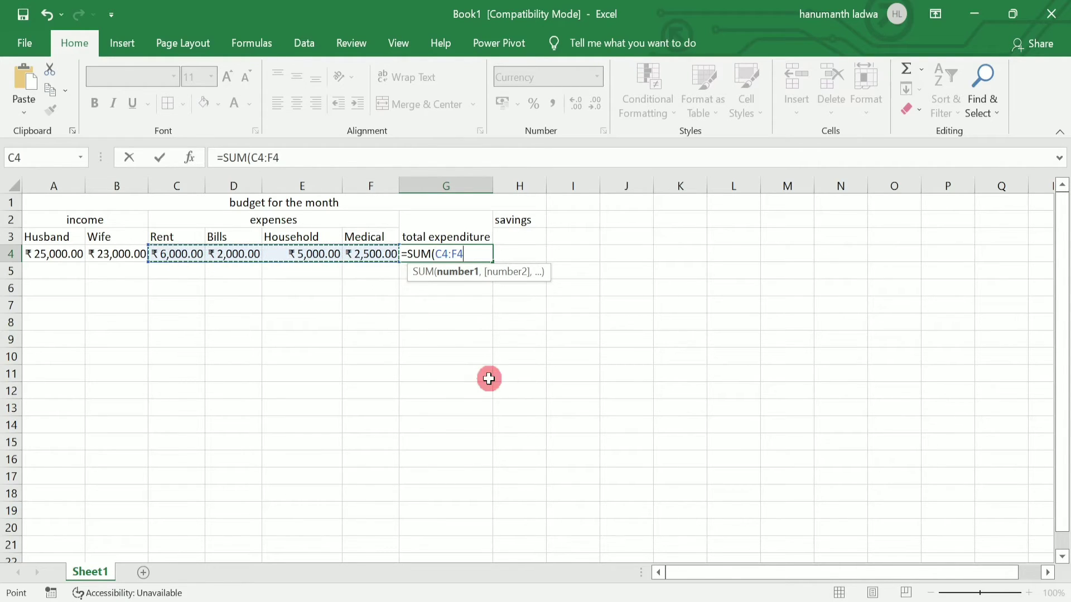
type(")")
key("Return")
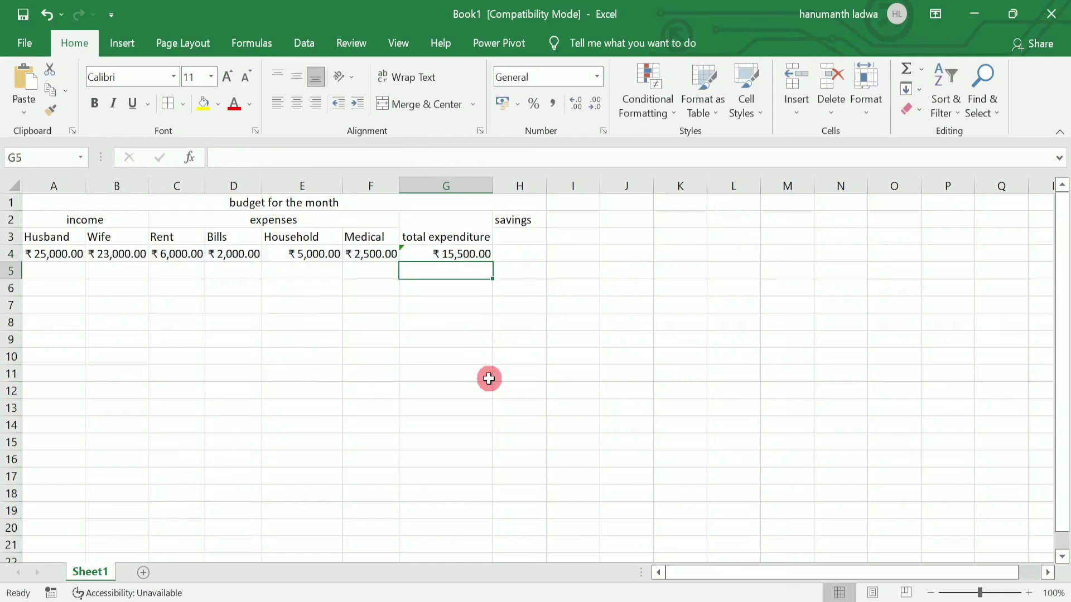
key("Up")
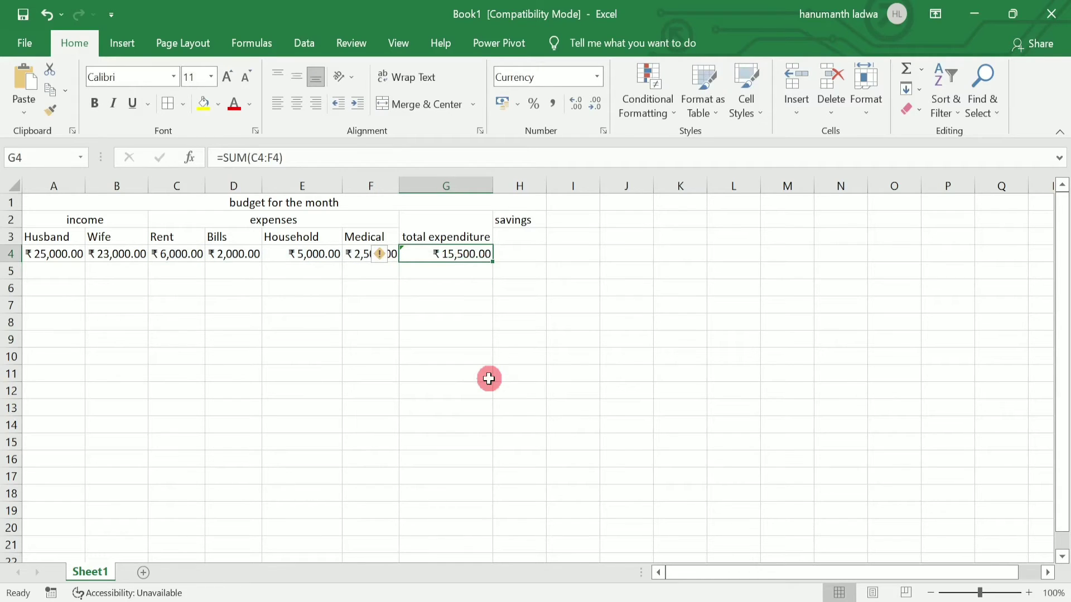
key("Right")
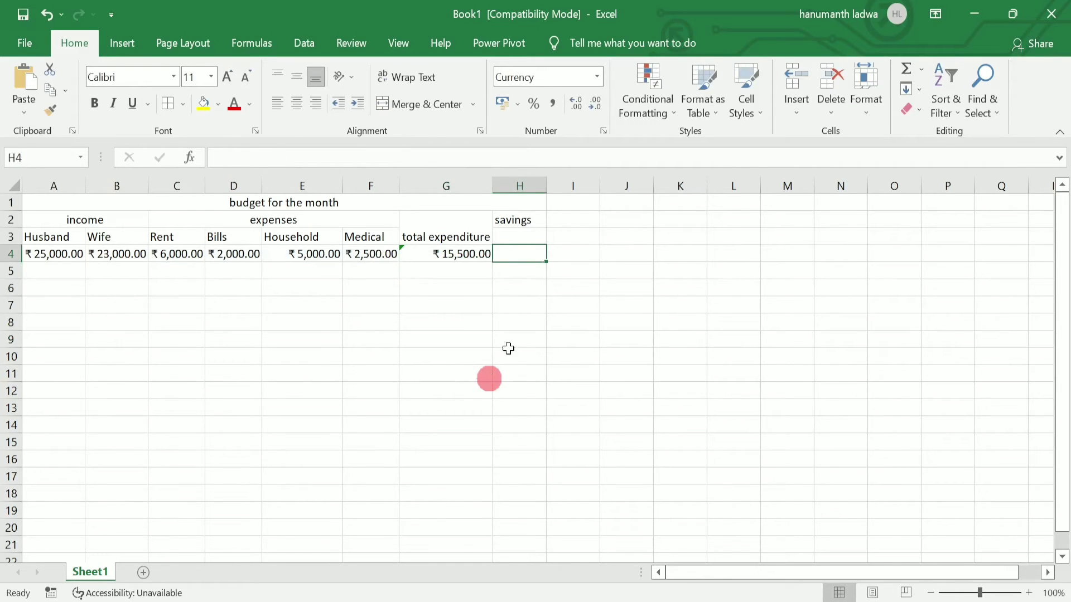
Step: Enter =A4+B4-G4 in H4, giving savings of ₹32,500.00
left_click(1013, 14)
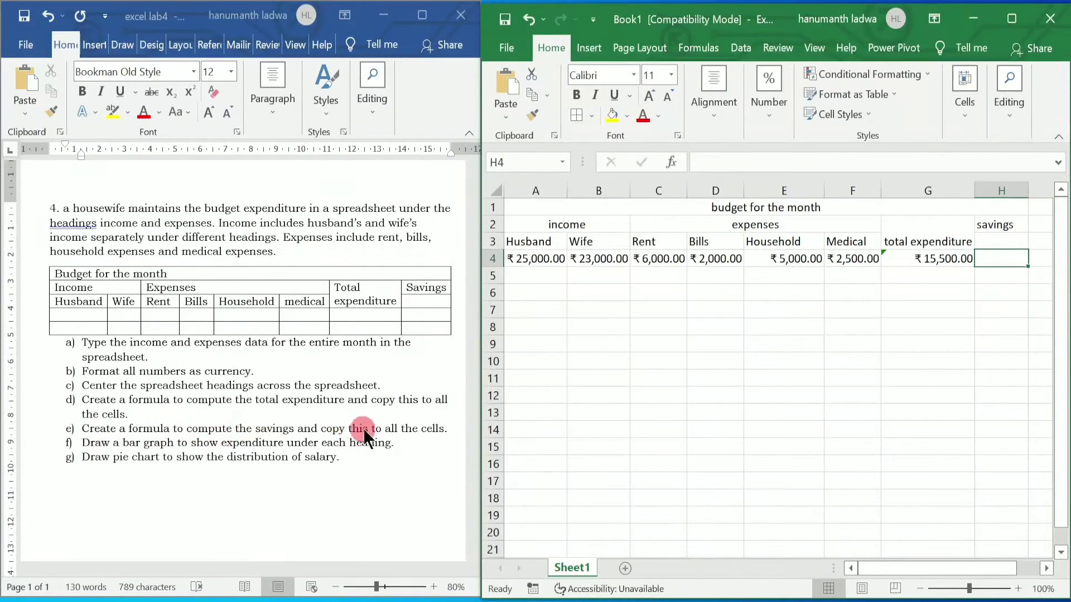
left_click(1013, 19)
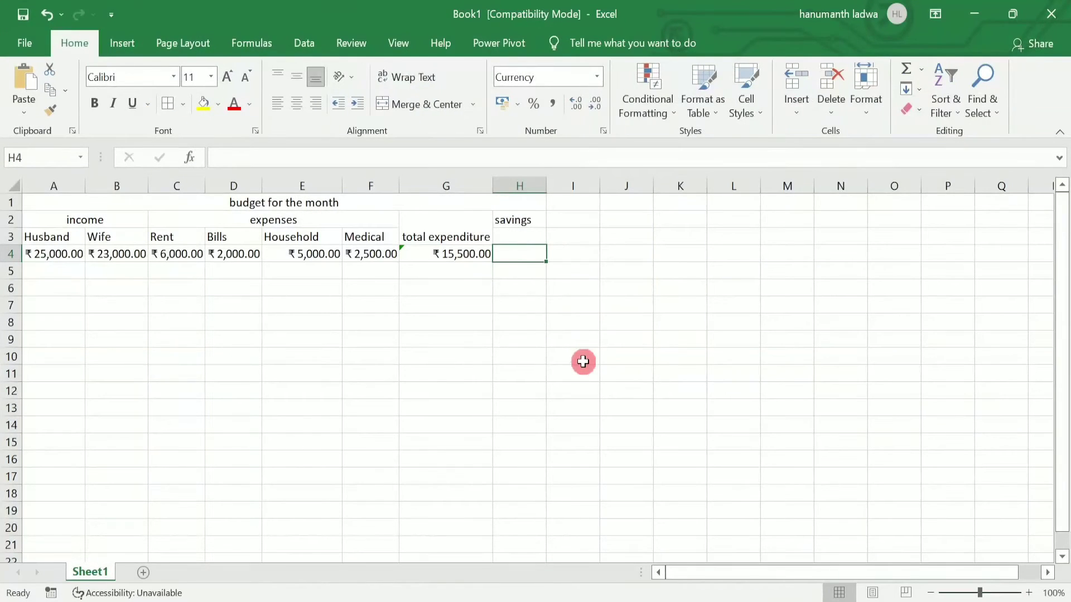
type("=")
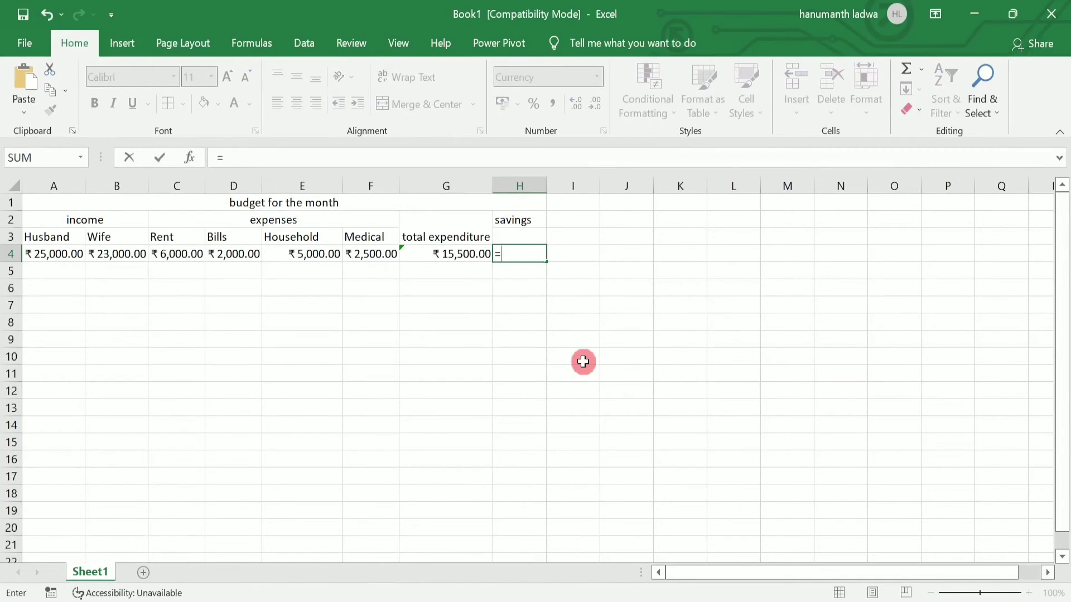
left_click(44, 254)
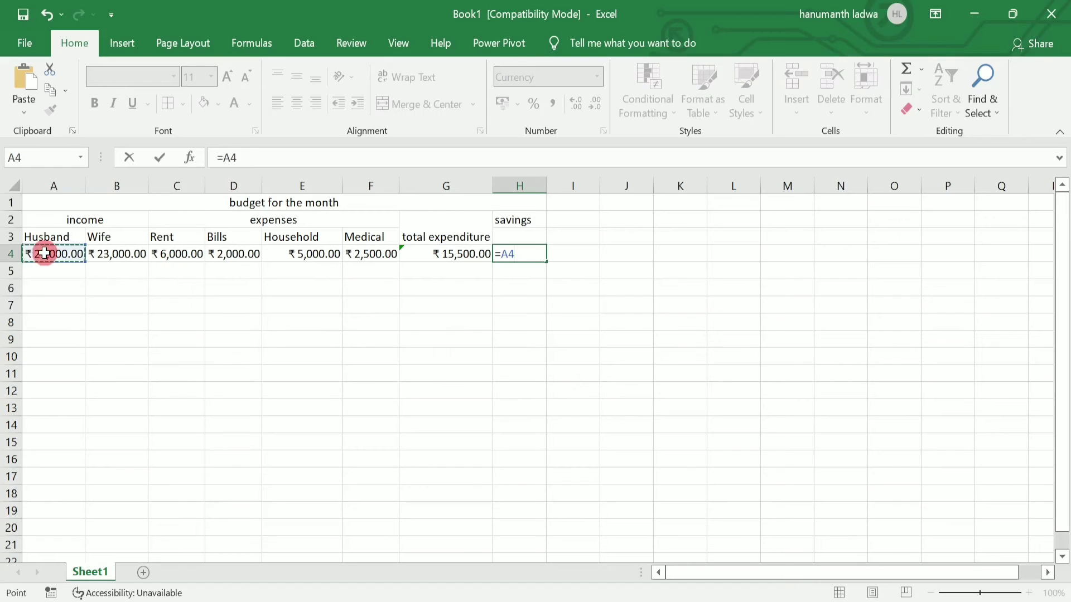
type("+")
left_click(112, 253)
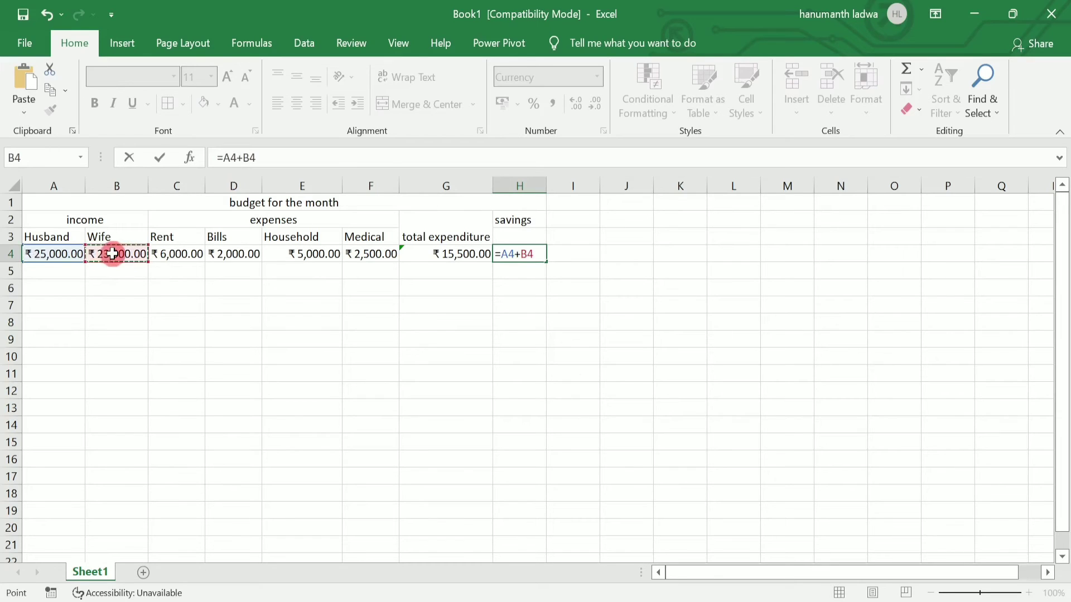
type("-")
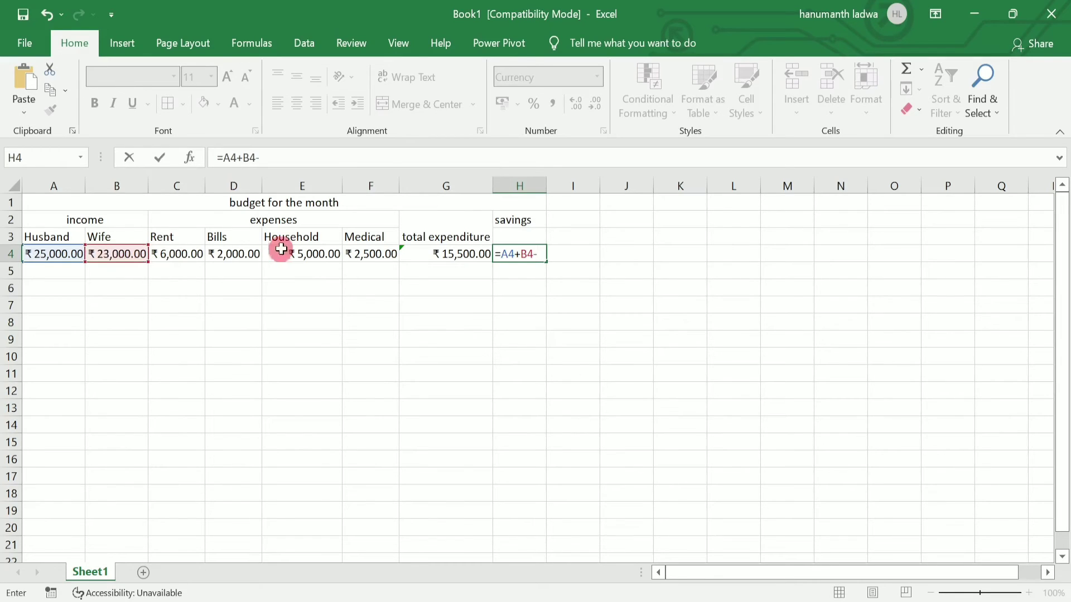
left_click(463, 252)
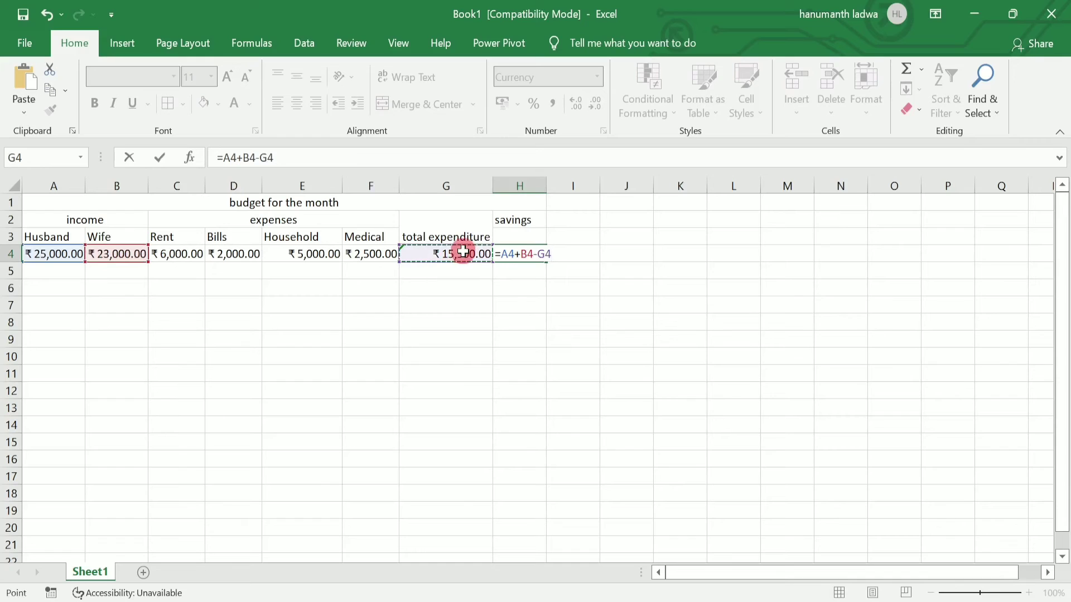
key("Return")
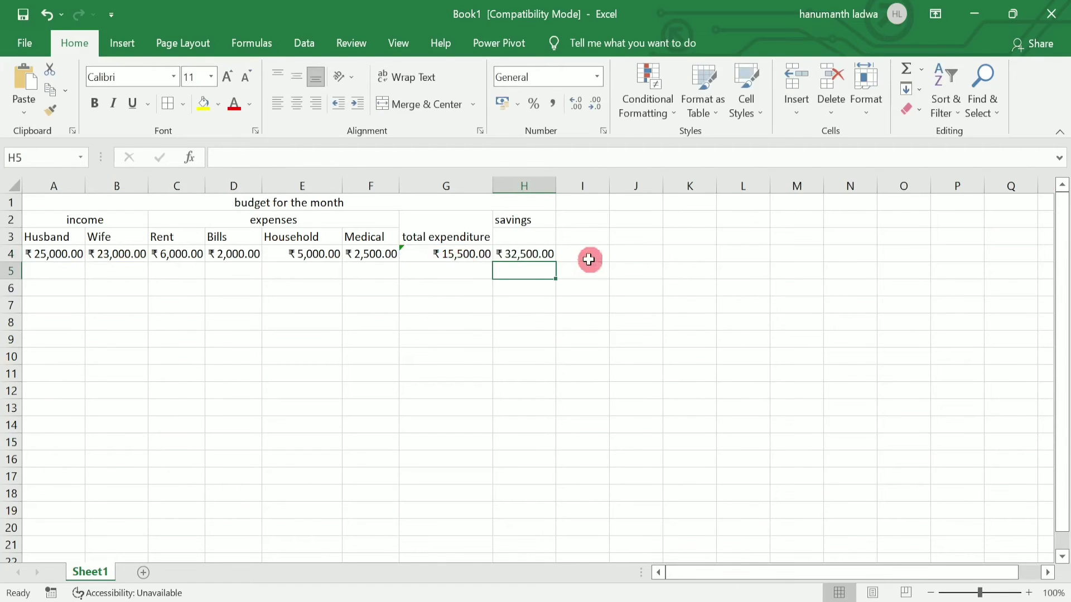
left_click(544, 252)
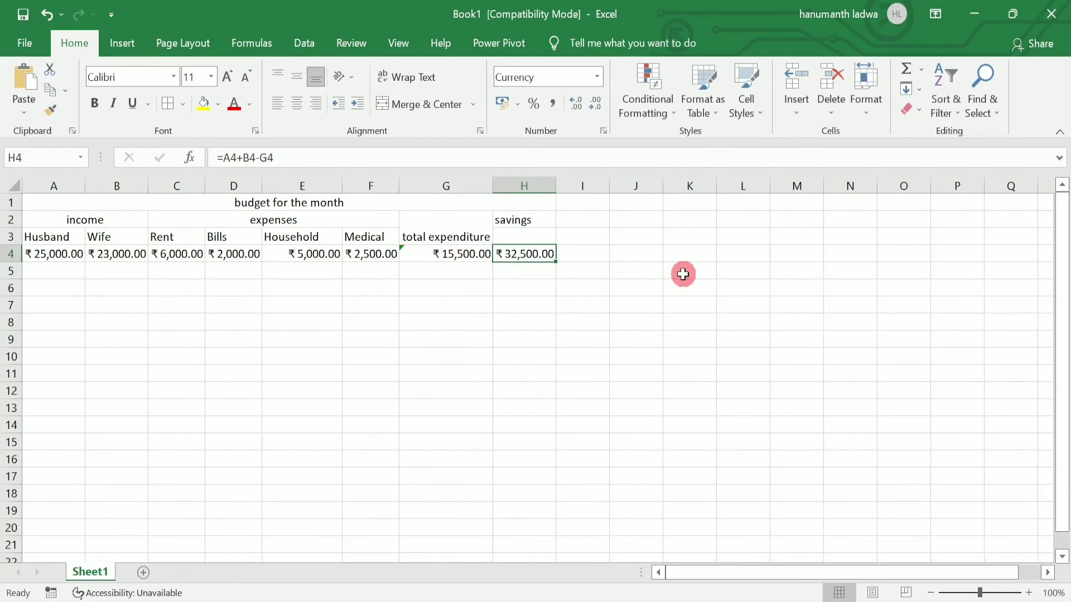
left_click(1013, 14)
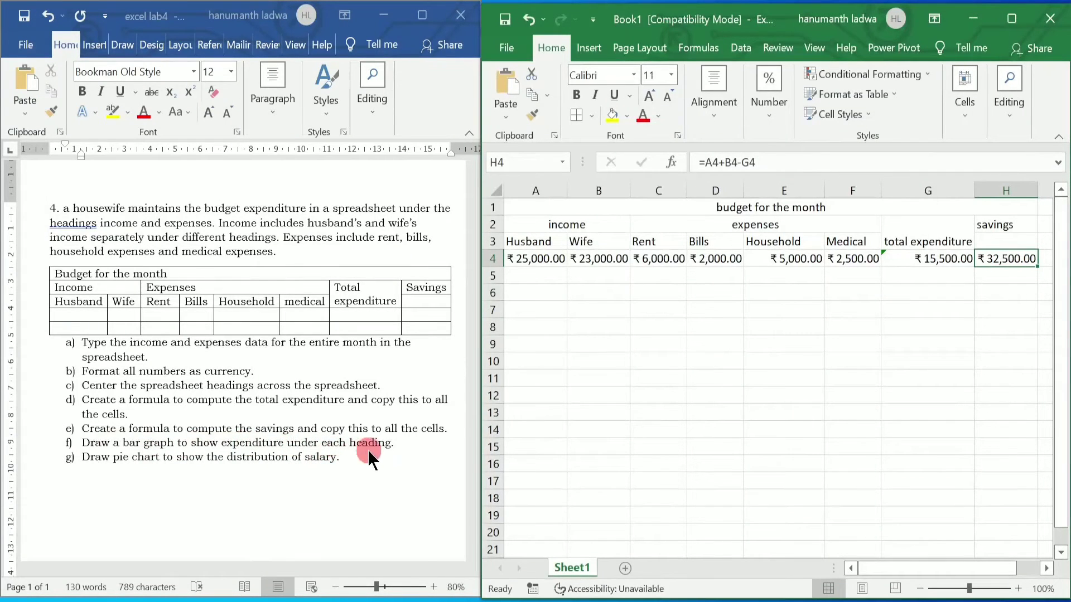
left_click(1015, 22)
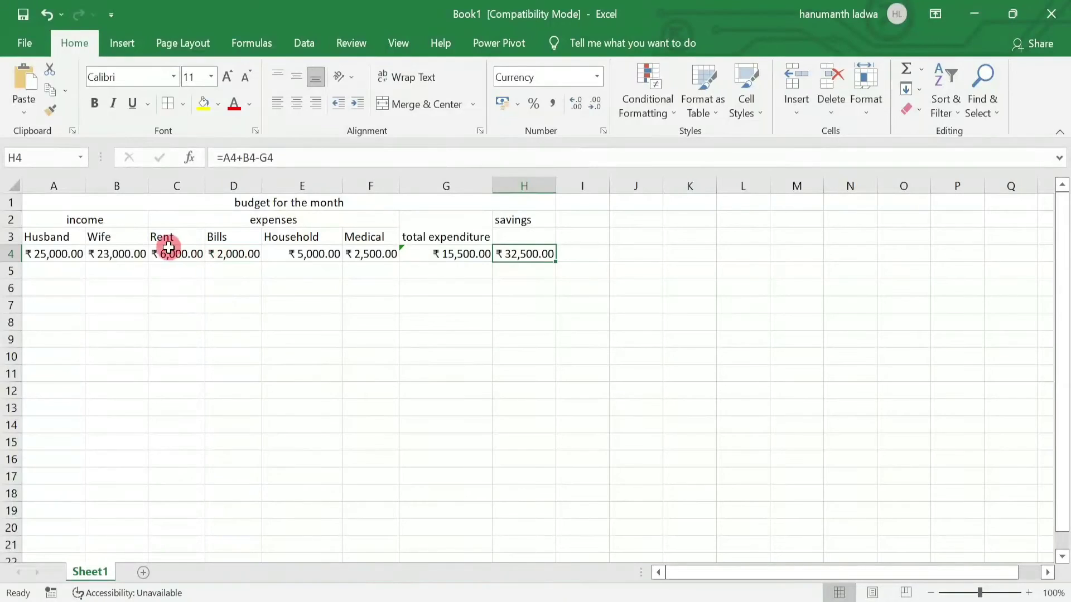
Step: Insert a clustered bar chart of expenses C4:F4, shrink it and place it over columns J–N
left_click_drag(163, 253, 356, 255)
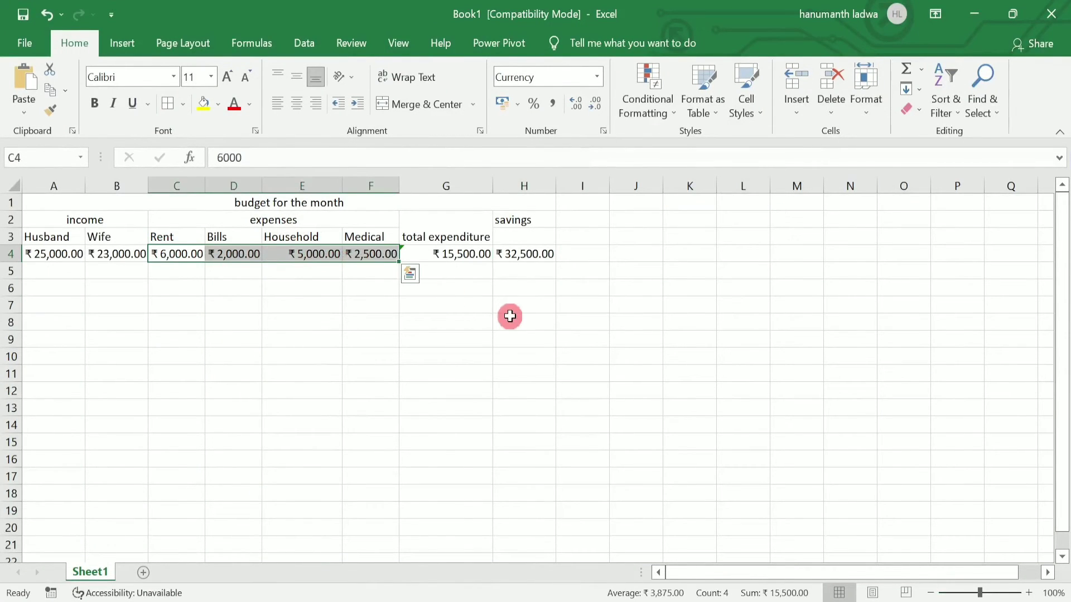
left_click(124, 43)
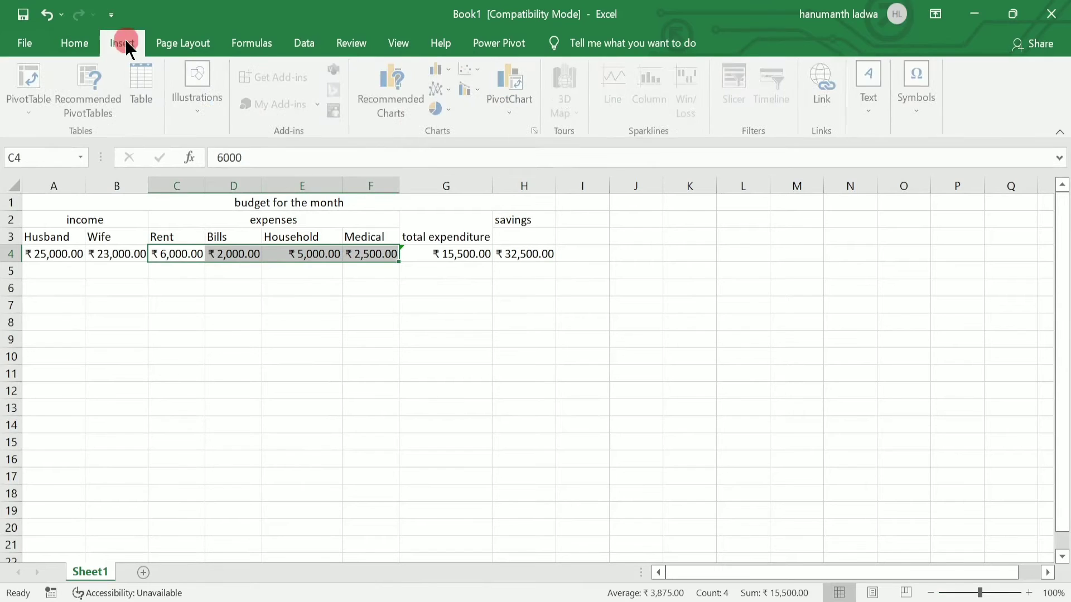
left_click(437, 70)
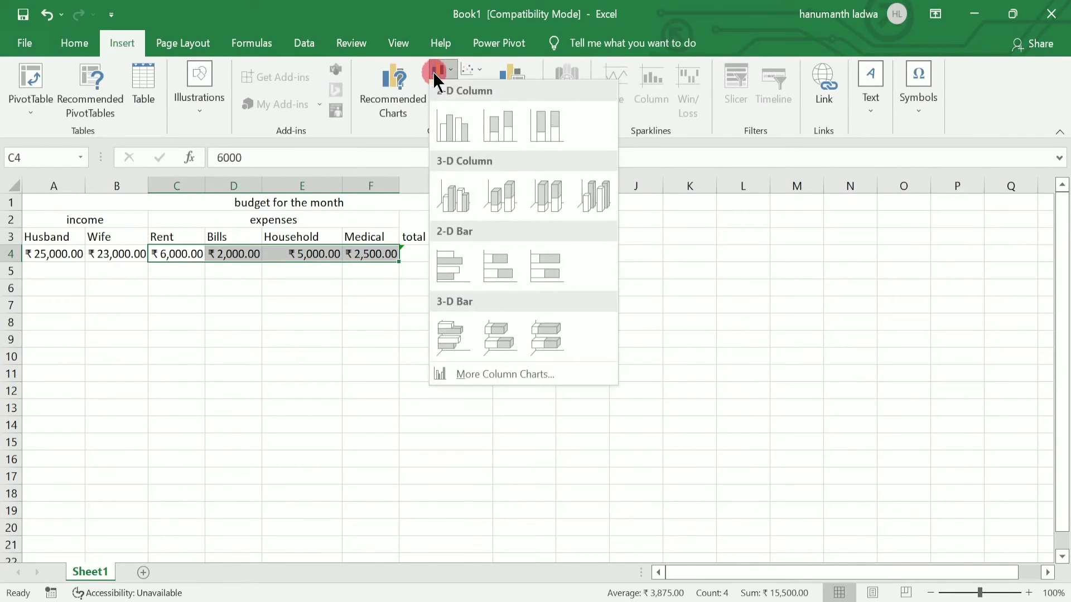
left_click(444, 260)
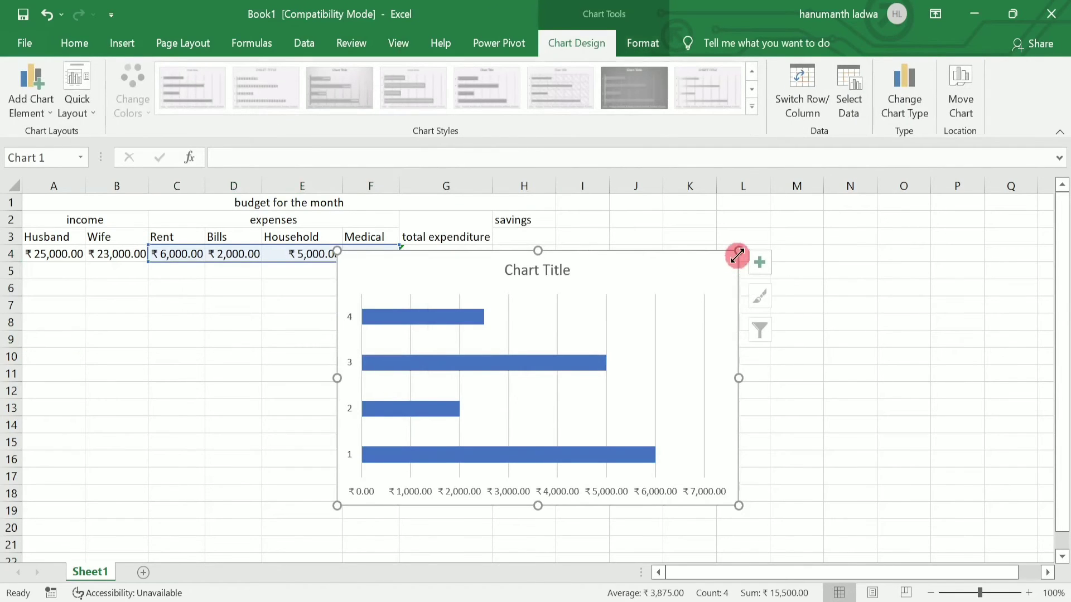
left_click_drag(739, 251, 599, 361)
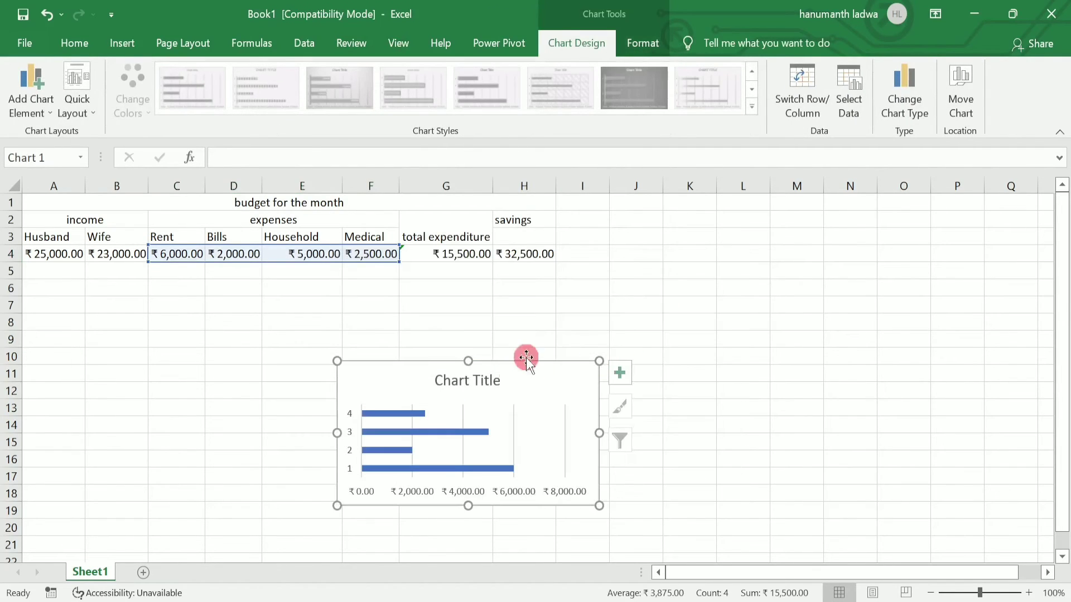
left_click_drag(528, 370, 791, 220)
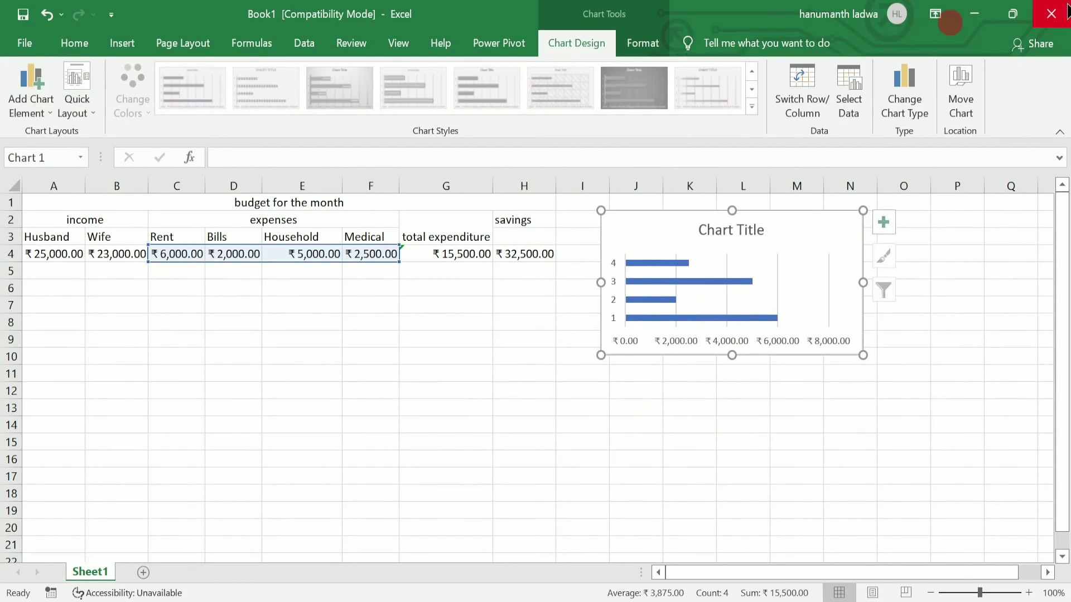
Step: Review the assignment's pie chart task, then select A4:H4 from income through savings
left_click(1024, 15)
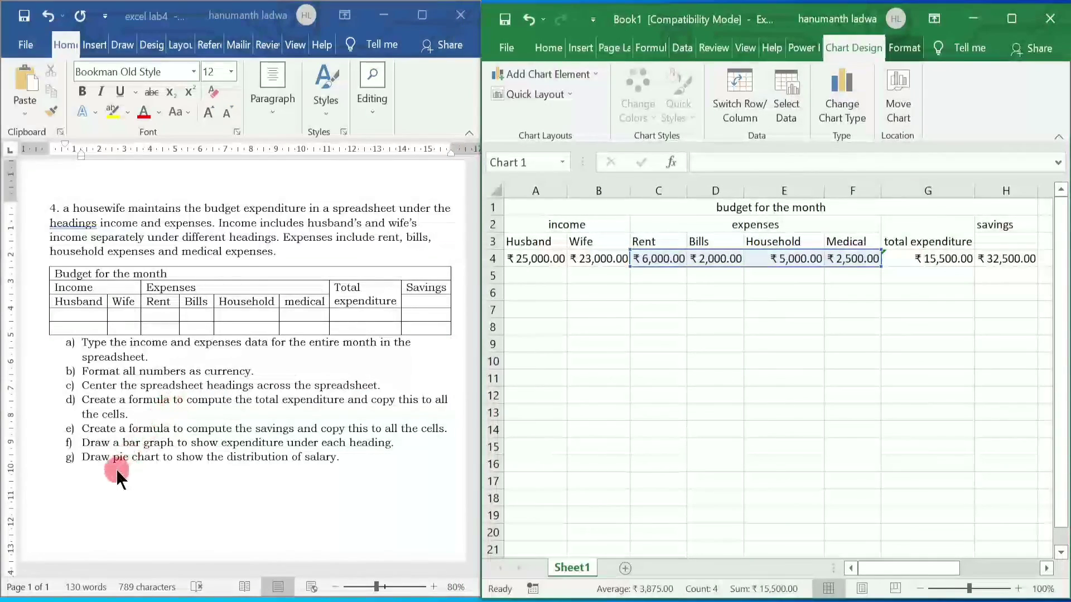
left_click(157, 471)
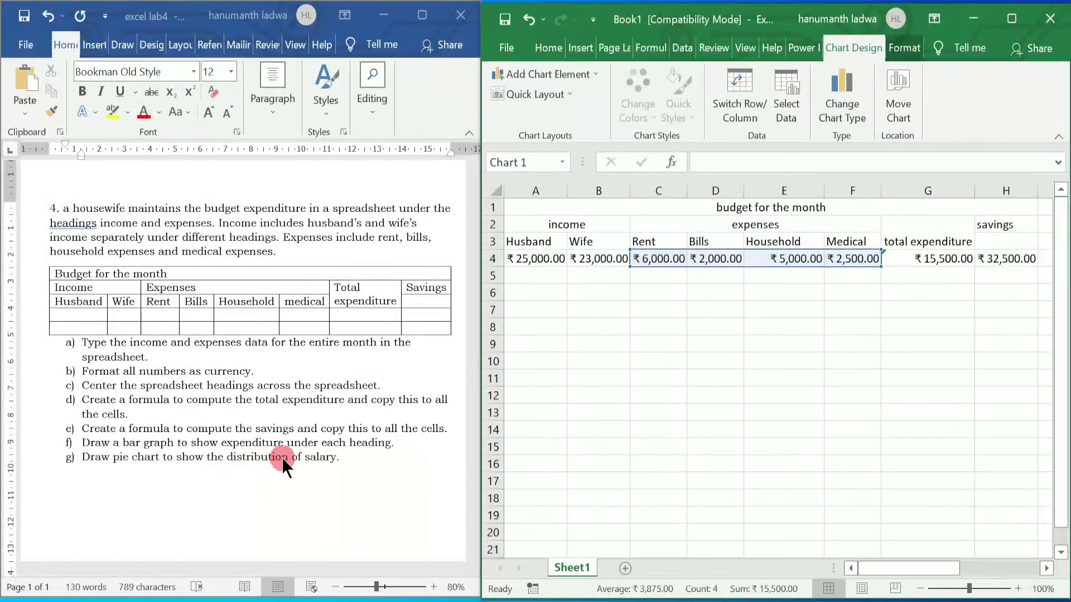
left_click(1011, 19)
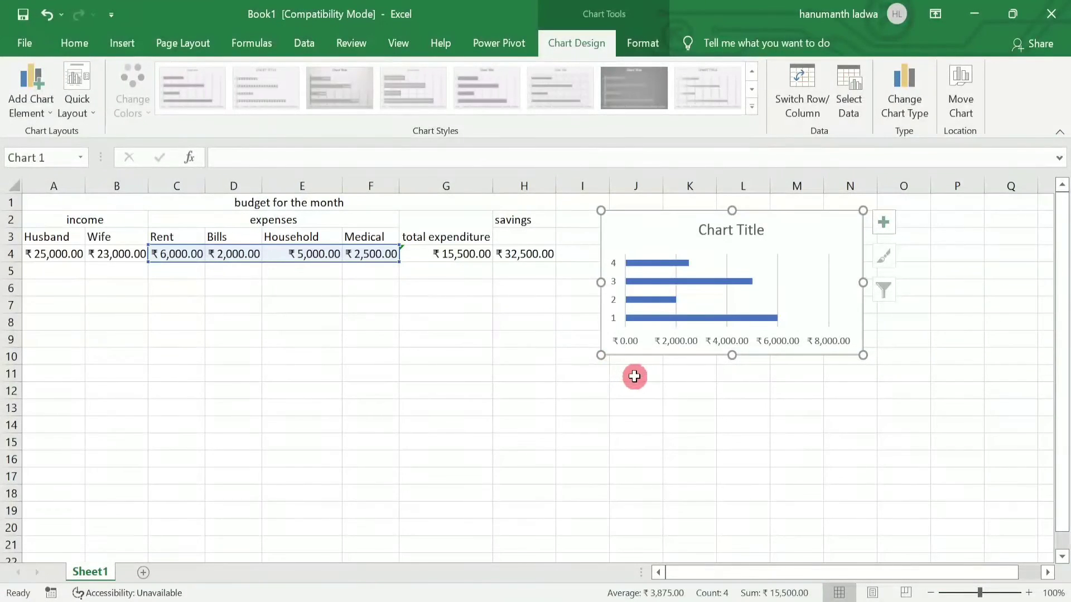
left_click(634, 376)
left_click_drag(53, 255, 505, 253)
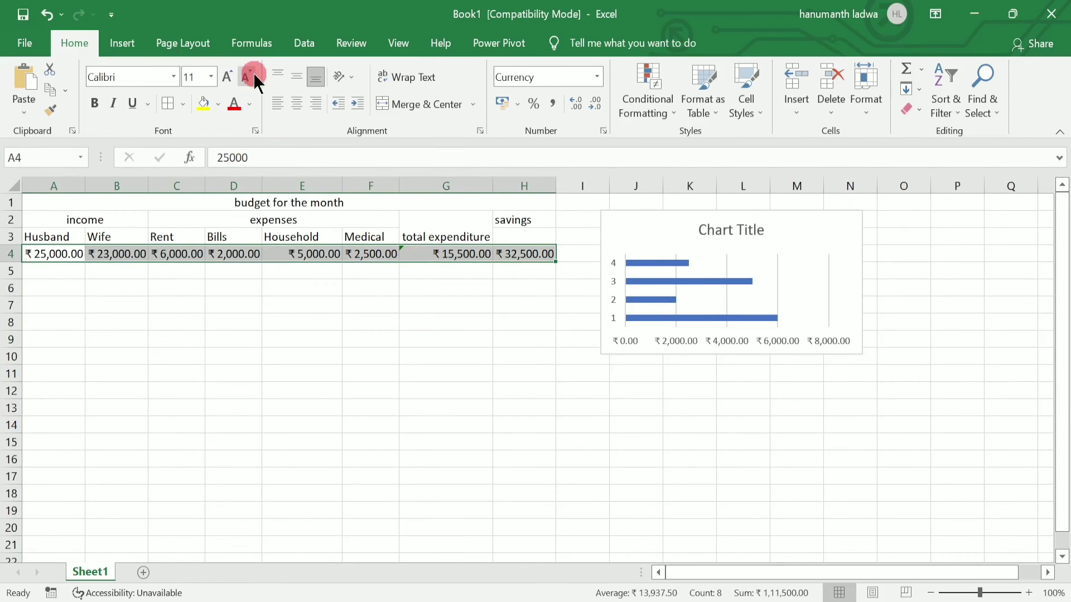
Step: Insert a 2-D pie chart of the eight row 4 amounts, shrink it, and place it under the budget table
left_click(124, 45)
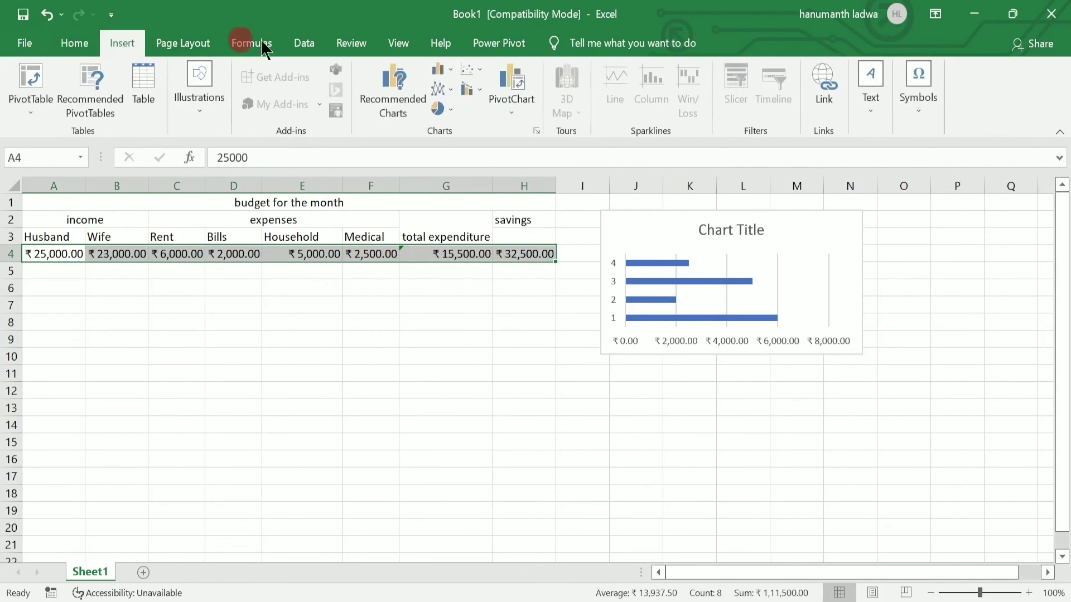
left_click(449, 109)
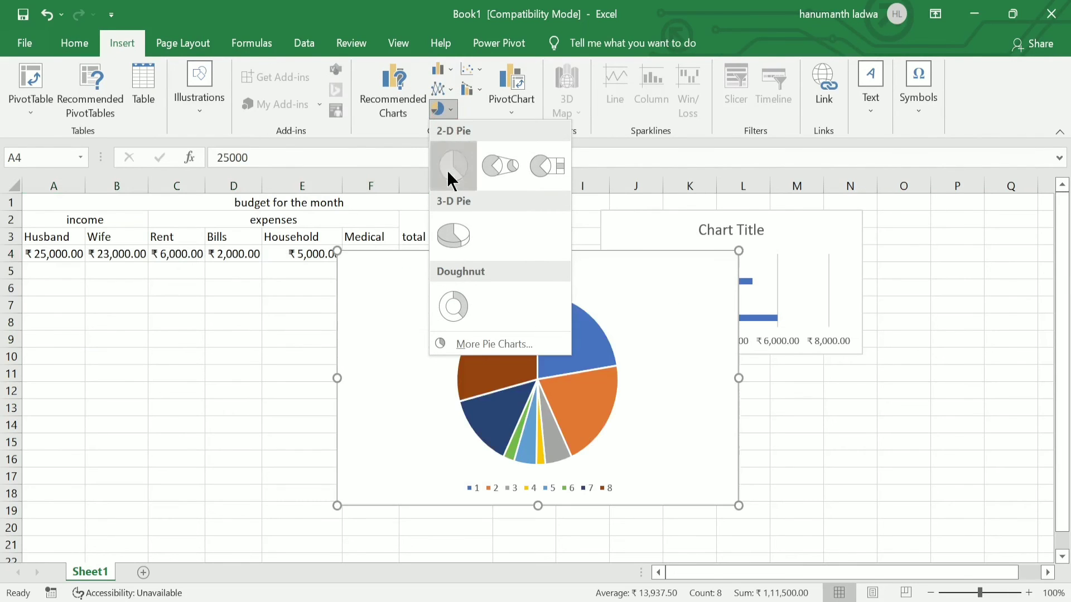
left_click(447, 170)
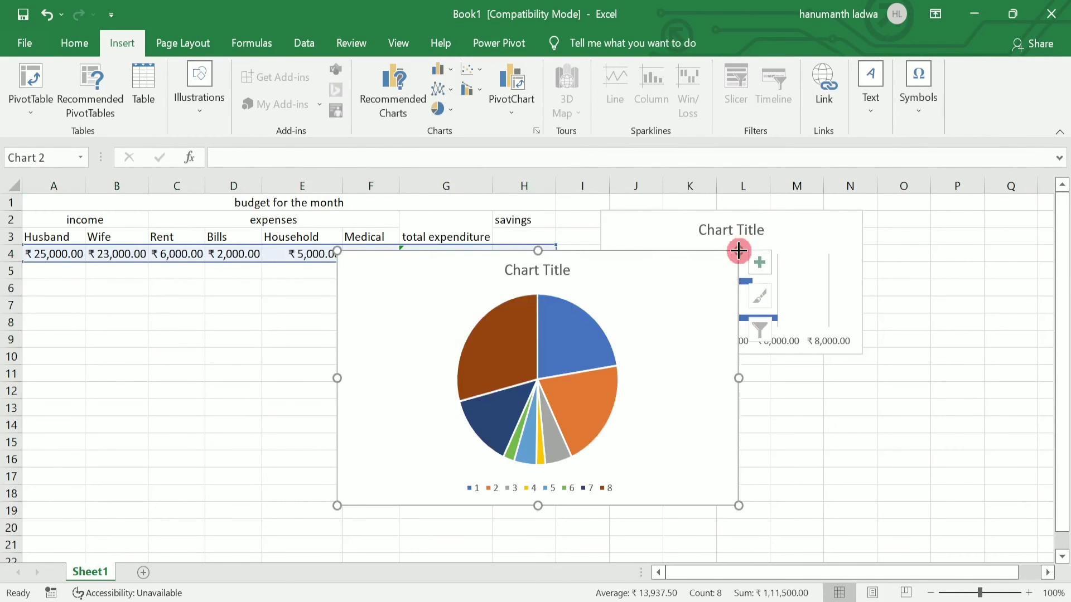
left_click_drag(739, 251, 600, 339)
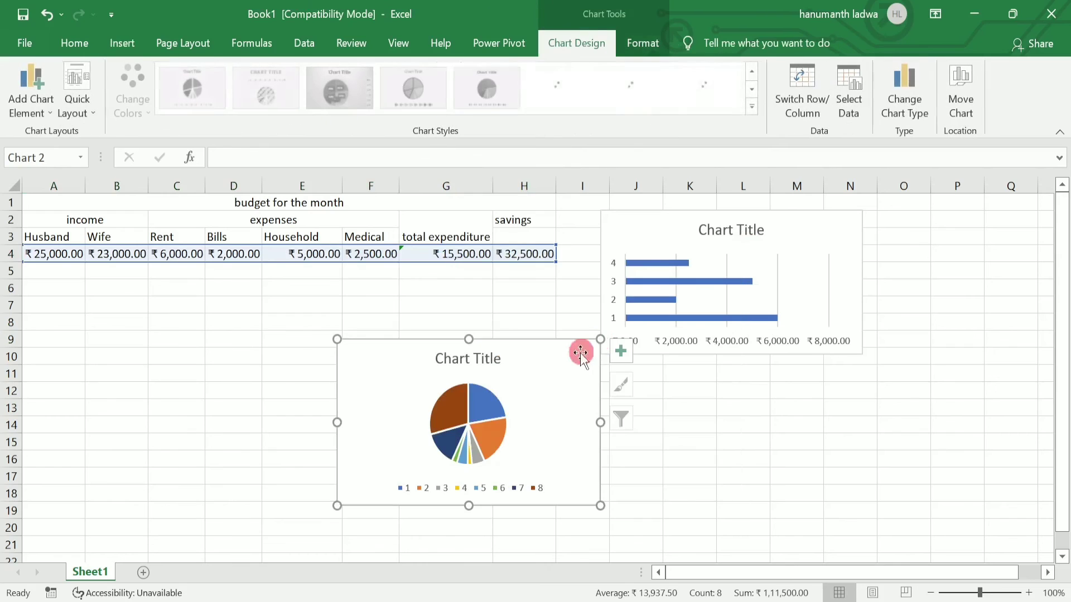
left_click_drag(521, 390, 445, 340)
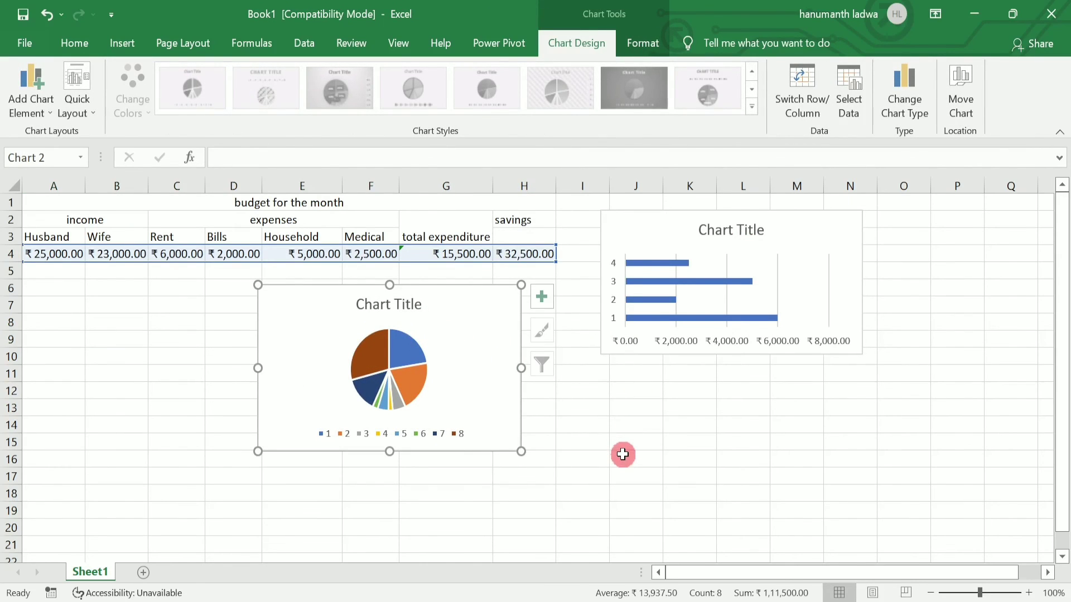